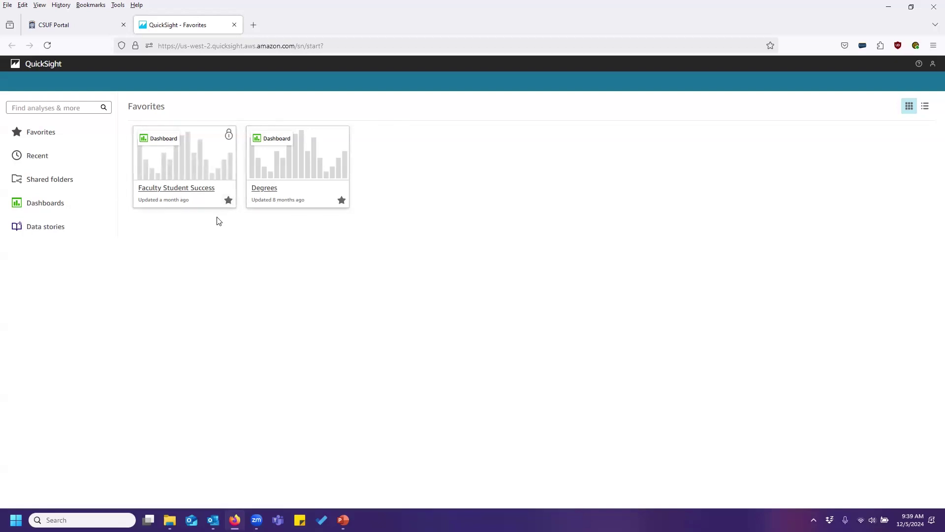
Step: Check the recent items, then open the Landing Page dashboard in the shared User Guide folder and look through its guides and report links
click(42, 158)
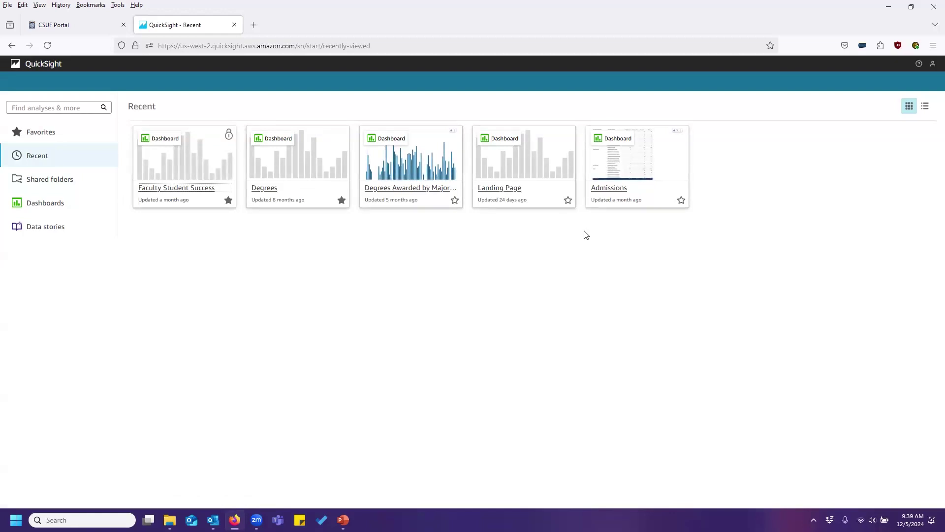
click(57, 183)
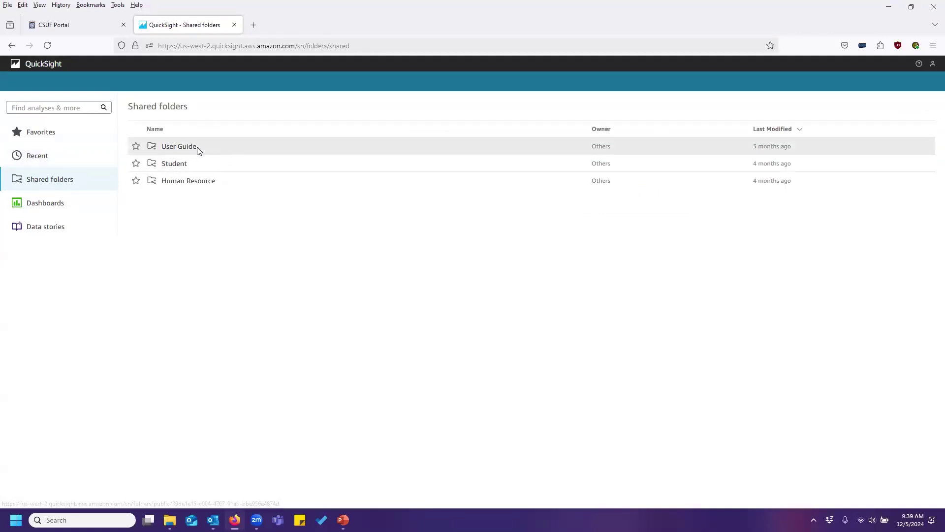
click(185, 152)
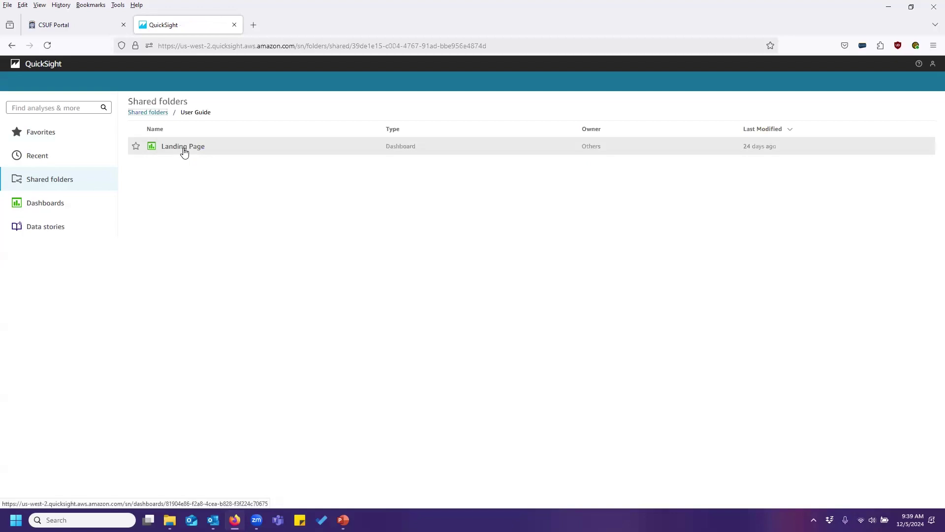
click(193, 147)
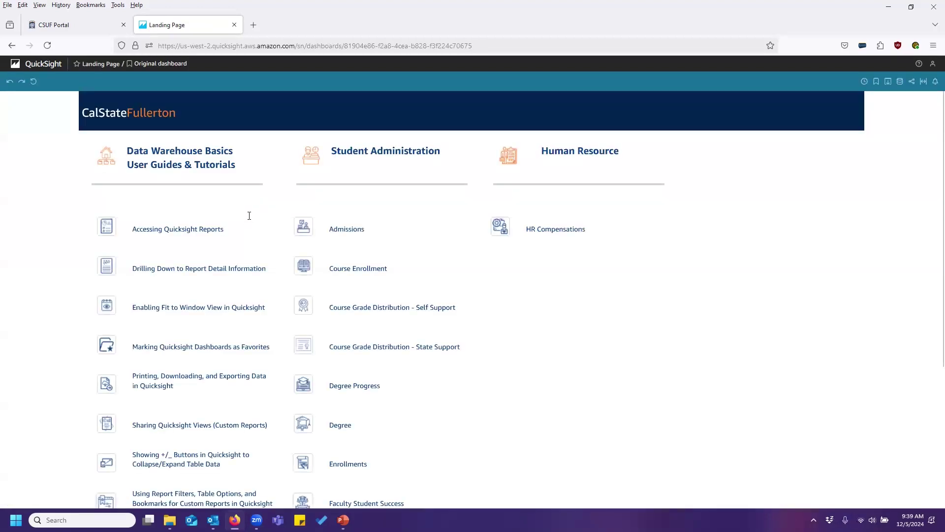
scroll(249, 216, down, 4)
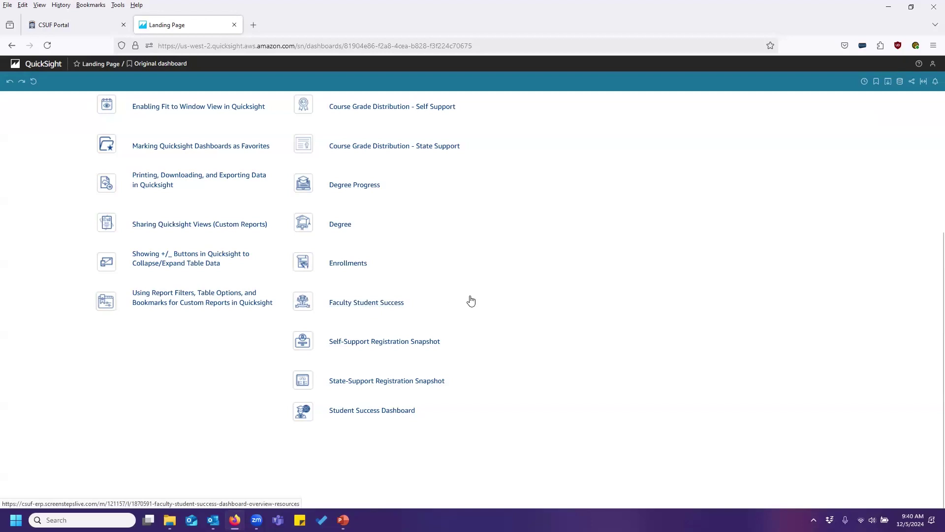
scroll(471, 296, up, 4)
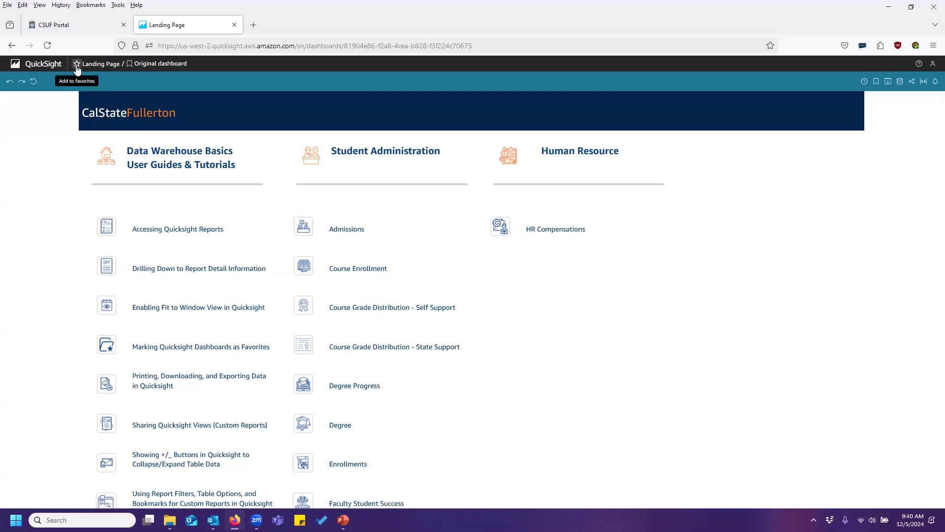
Step: Open the Faculty Student Success dashboard from the shared Student folder and dismiss the saved-settings notice
click(39, 69)
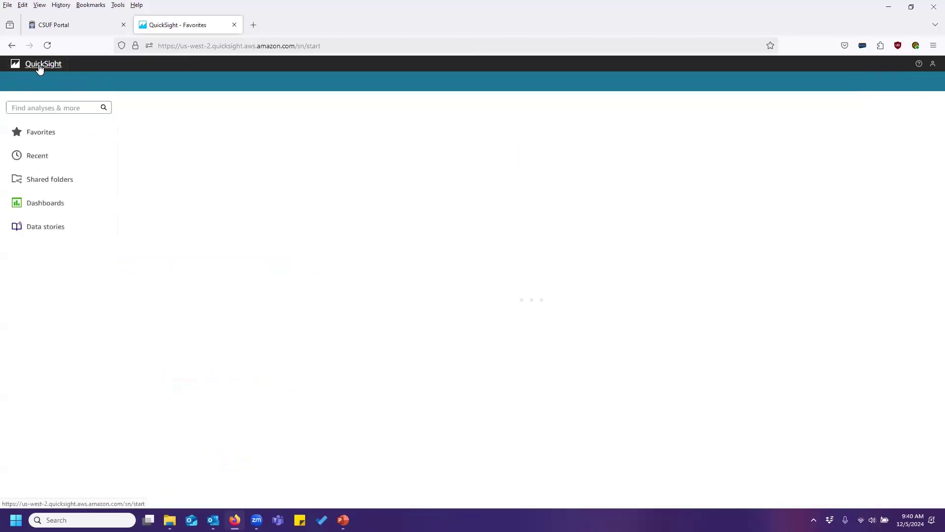
click(53, 183)
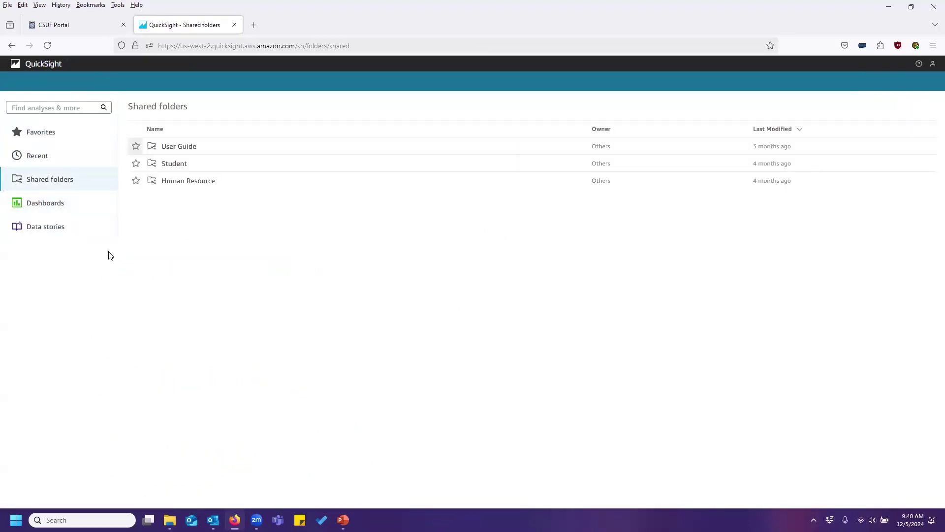
click(176, 165)
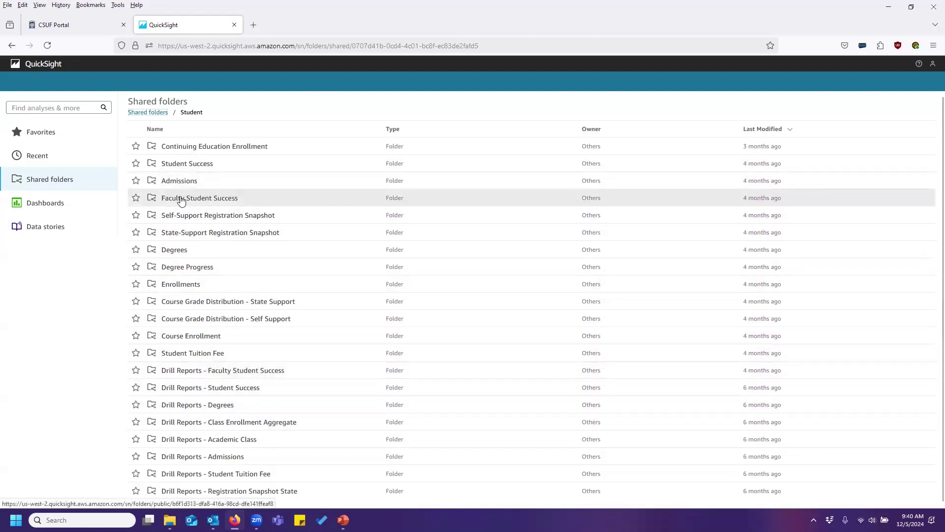
click(211, 199)
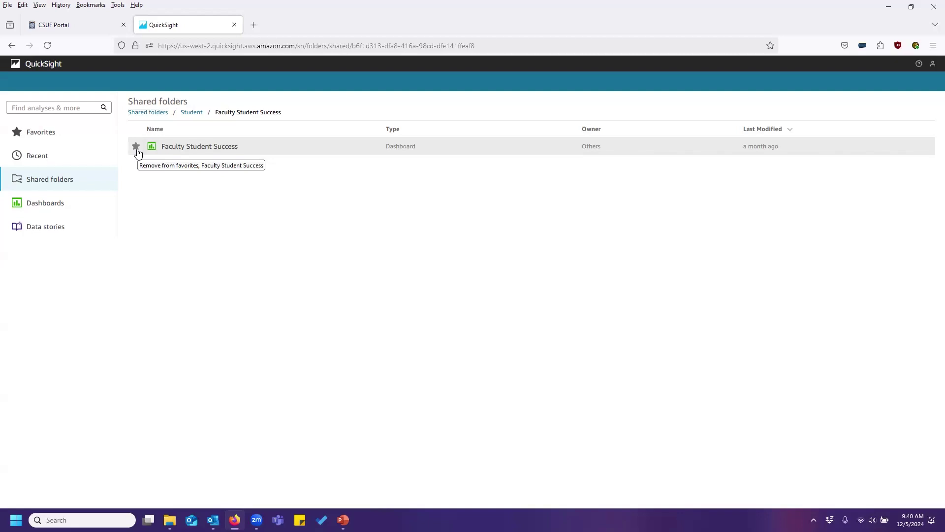
click(201, 148)
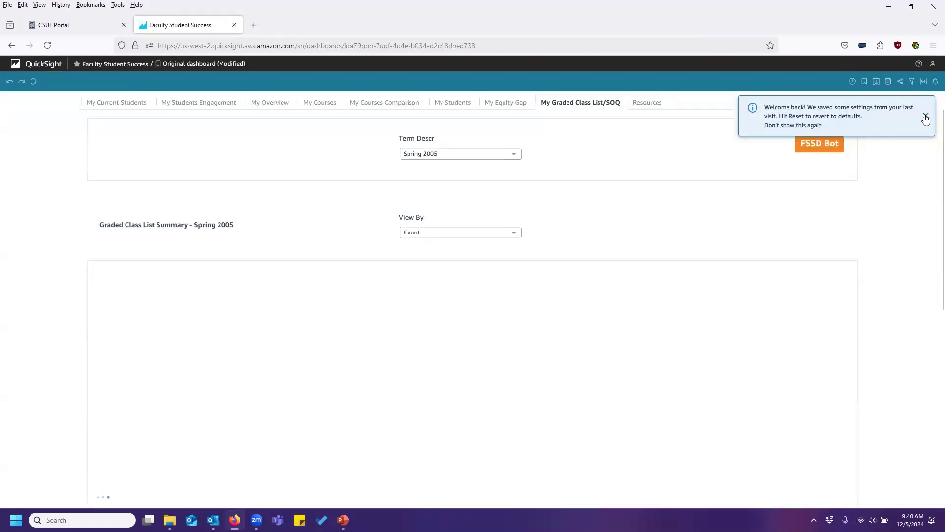
click(921, 117)
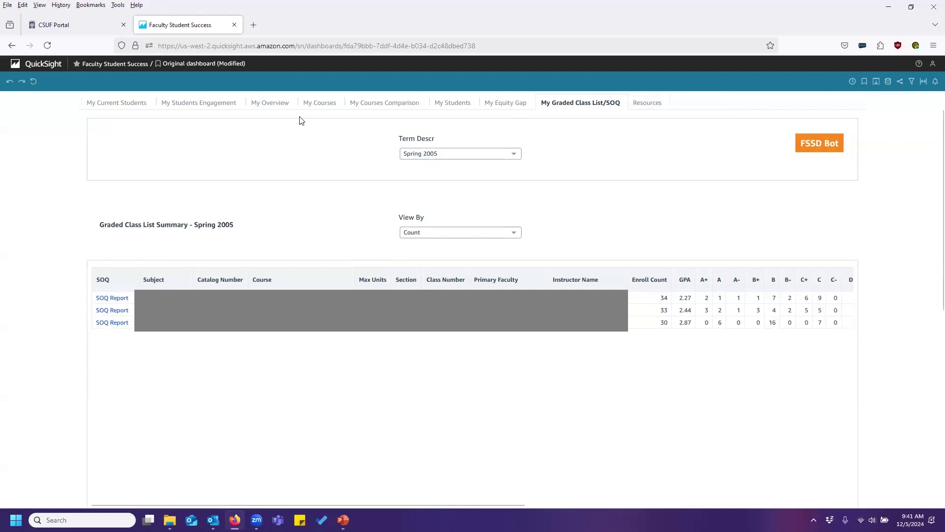
Step: Show the My Overview sheet and reset the dashboard to its default settings
click(268, 103)
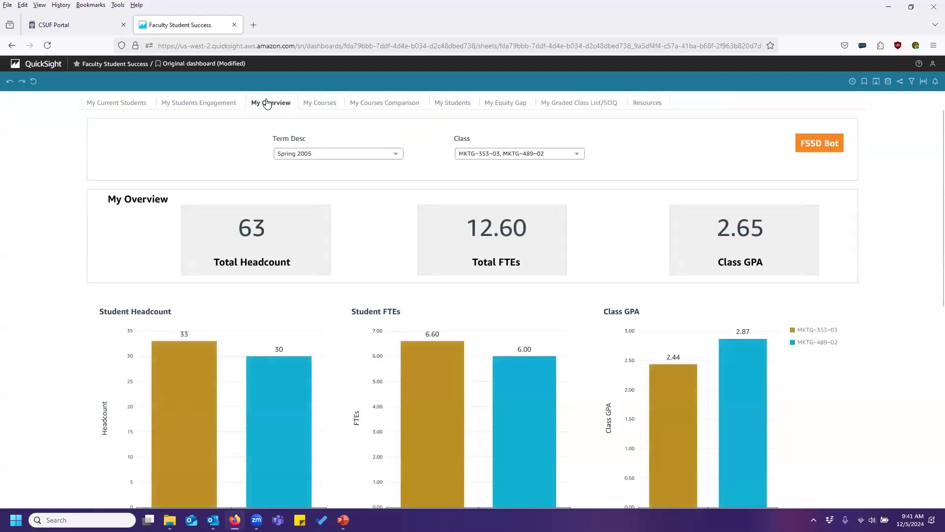
click(34, 81)
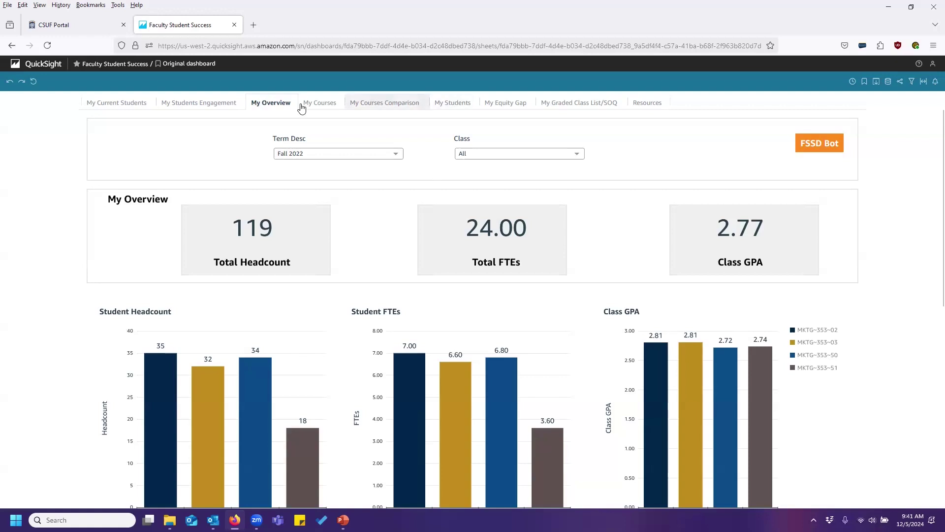
Step: Check the choices in the Term Desc and Class filters, and set the term to Spring 2005
click(397, 154)
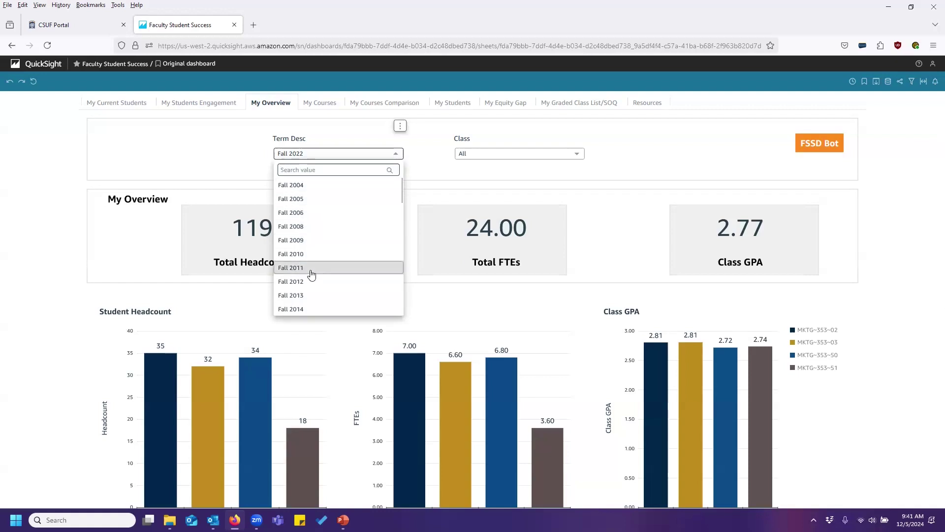
click(364, 134)
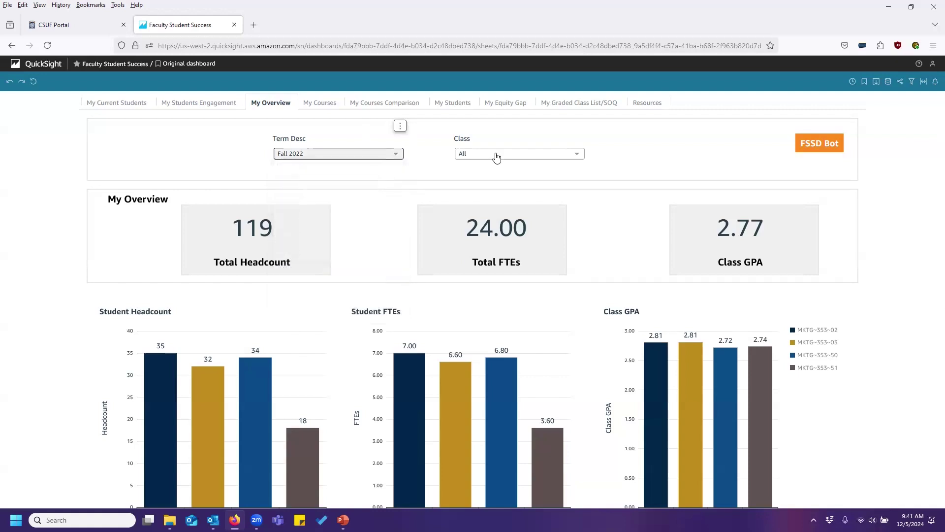
click(579, 155)
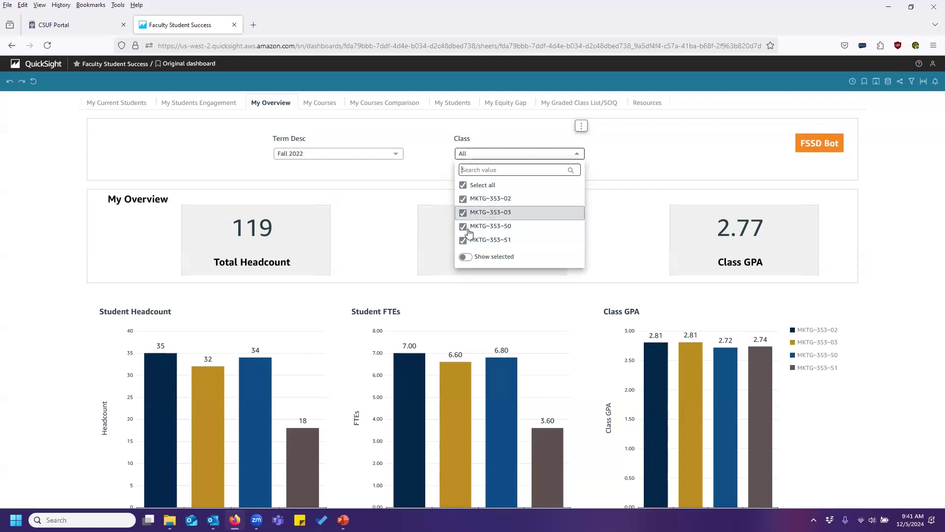
click(380, 154)
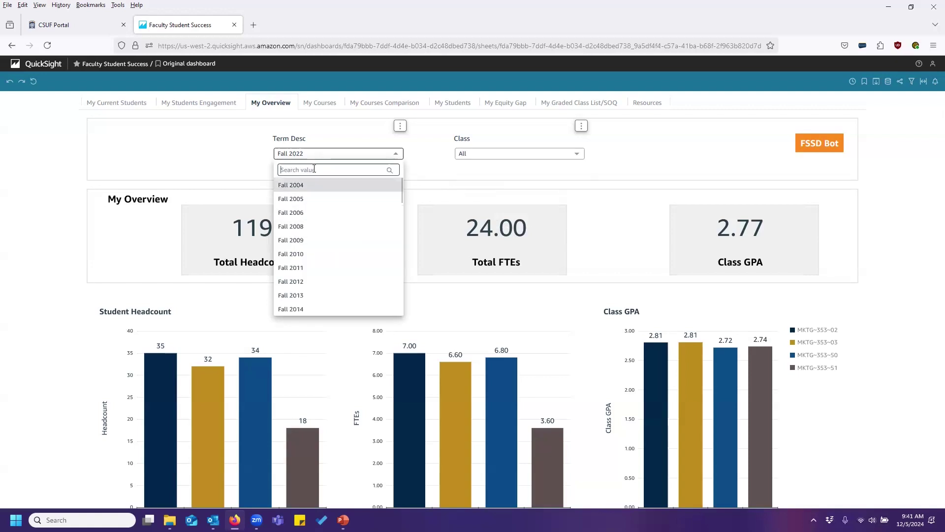
text(2005)
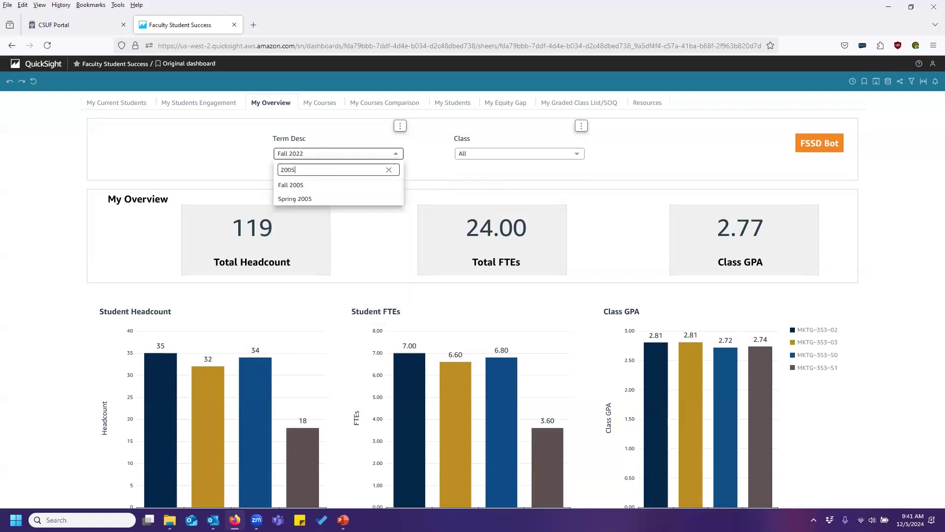
click(309, 200)
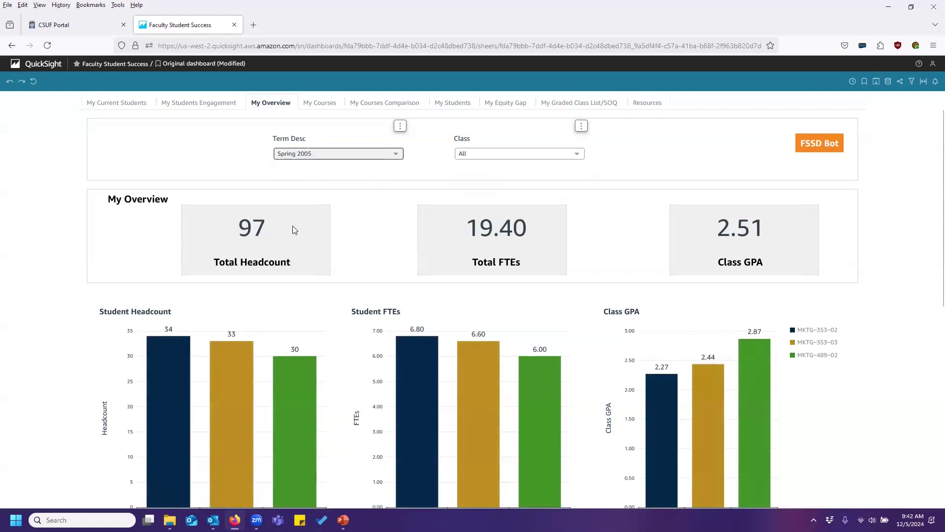
Step: Search the Class filter's values for 489 and clear the search
click(578, 156)
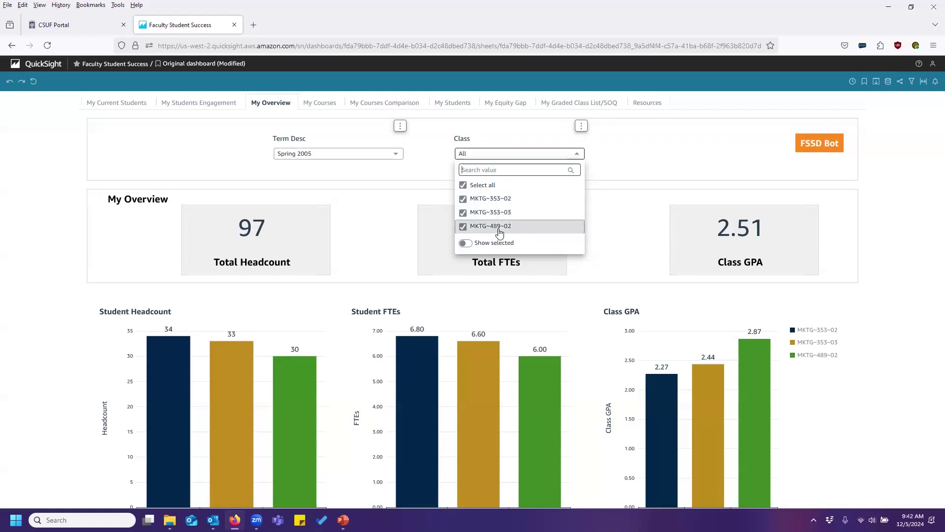
text(489)
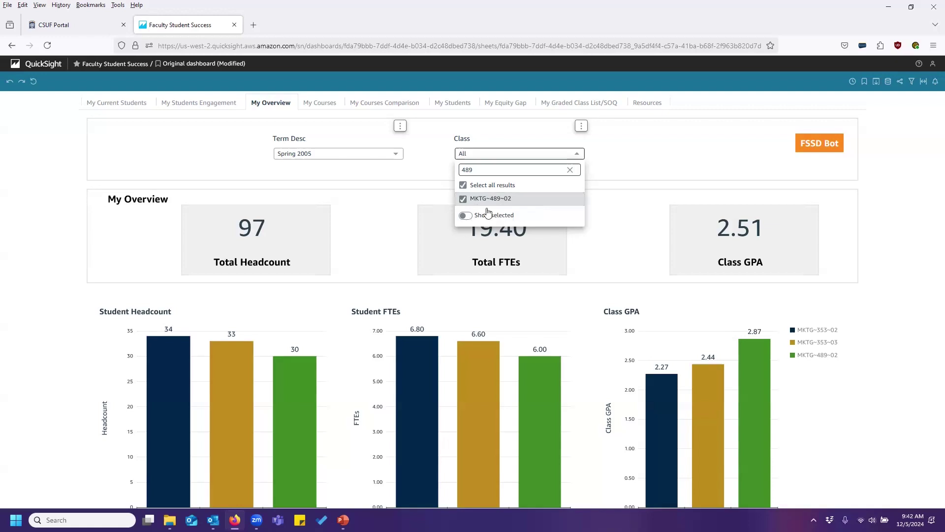
key(BackSpace)
key(BackSpace)
key(BackSpace)
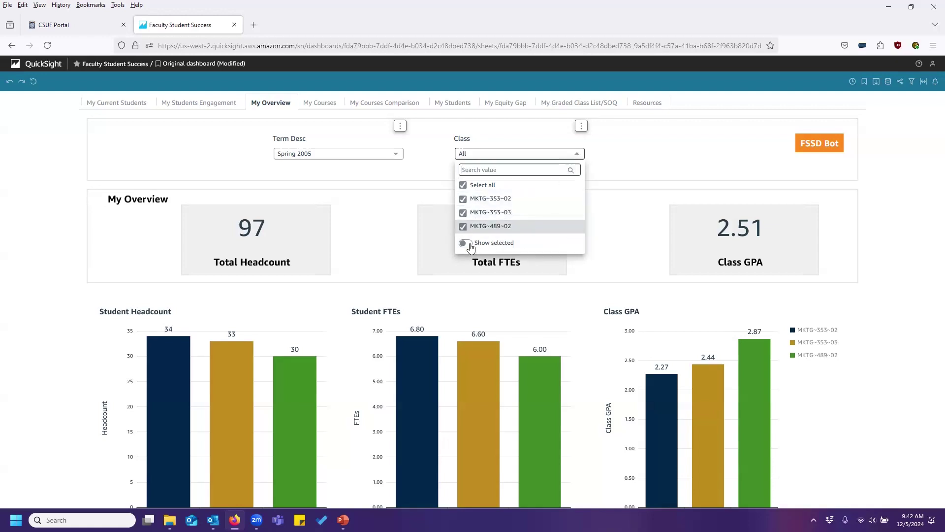
Step: Show only the selected values in the Class filter and remove MKTG~353~02 from the selection
click(469, 244)
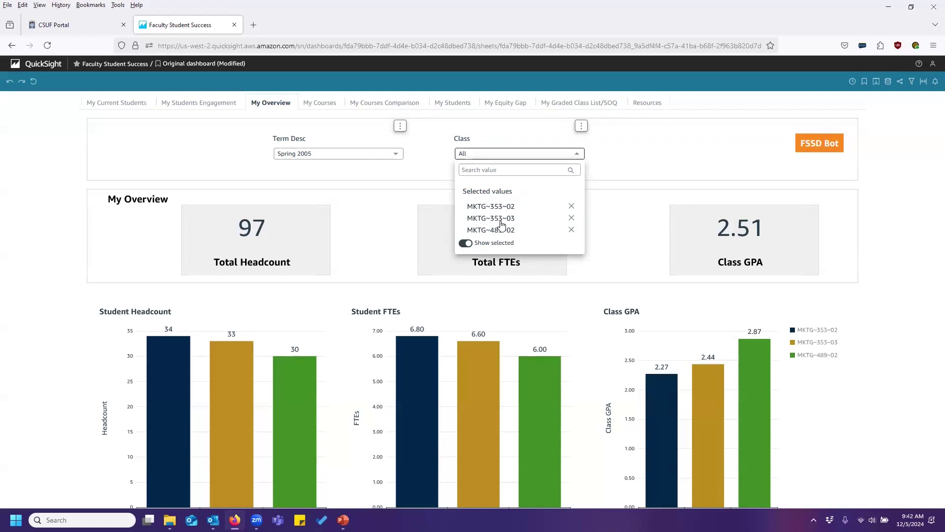
right_click(571, 207)
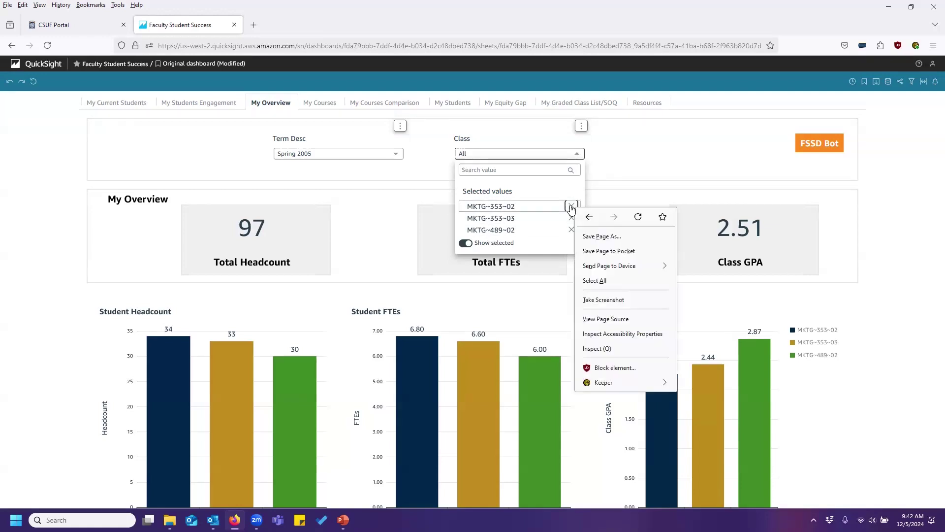
click(571, 206)
click(571, 206)
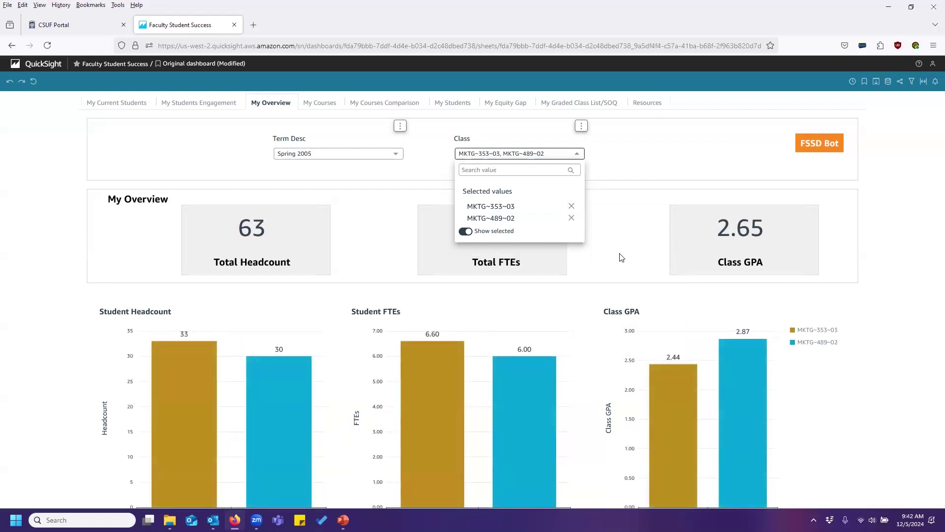
click(634, 163)
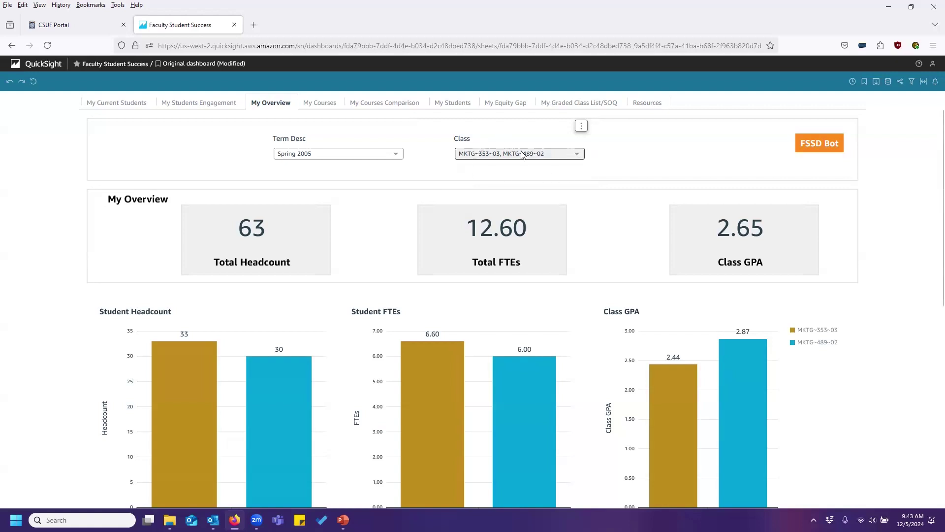
Step: Reset the Class filter to All and check its list of selected classes
click(581, 126)
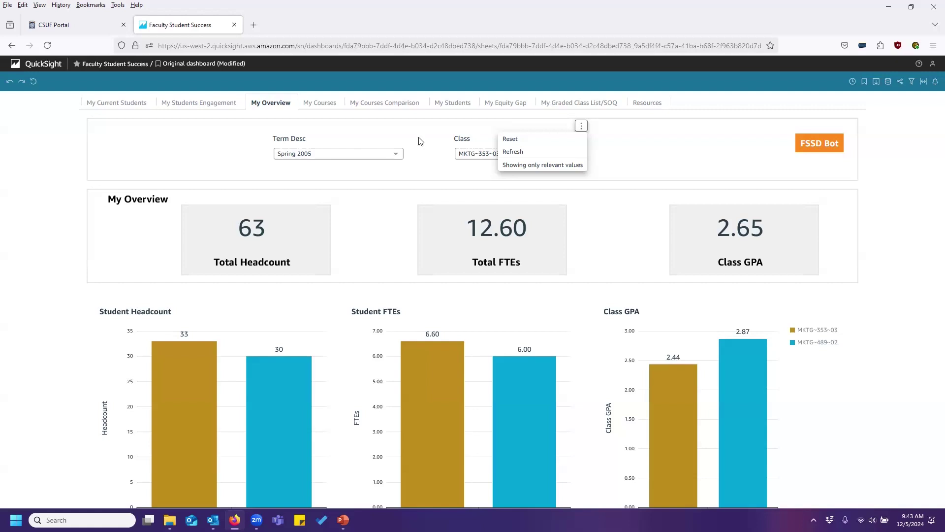
click(521, 141)
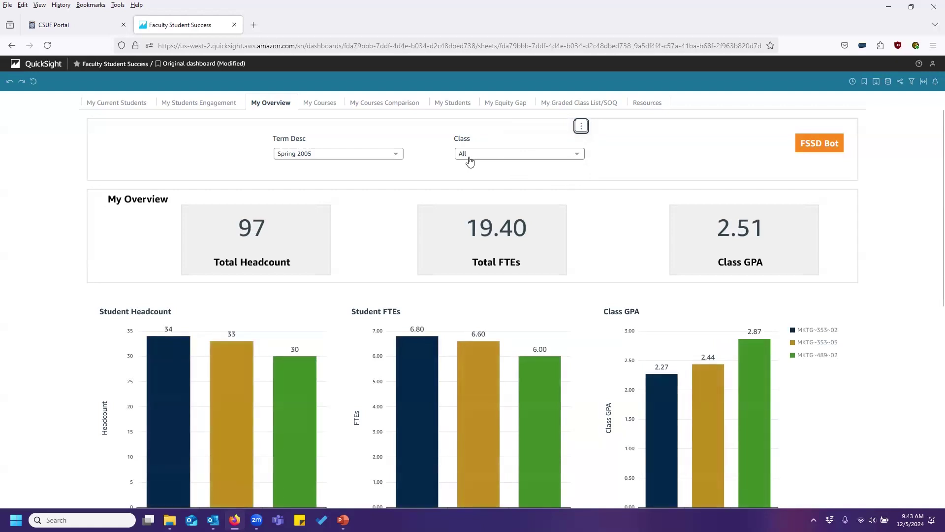
click(478, 158)
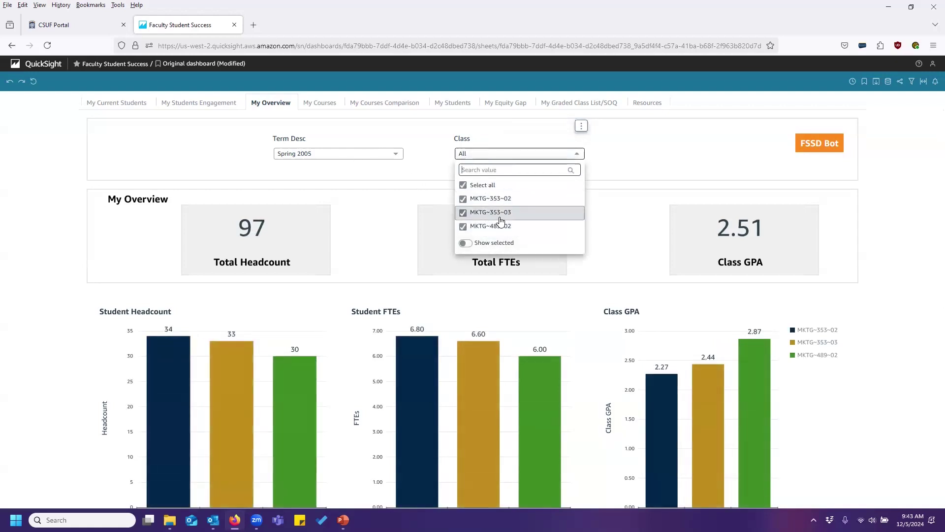
click(601, 138)
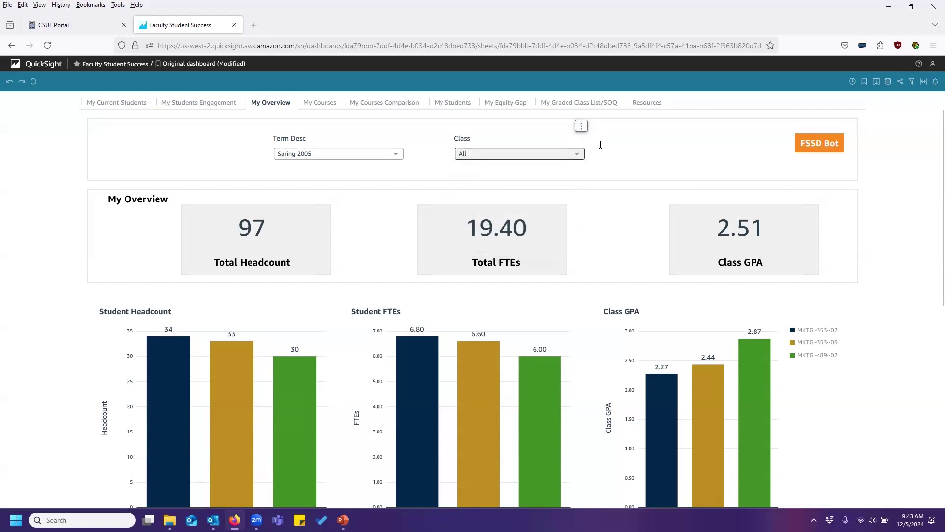
Step: Maximize the Student FTEs chart to view it enlarged, and restore it to its normal size
scroll(601, 145, down, 3)
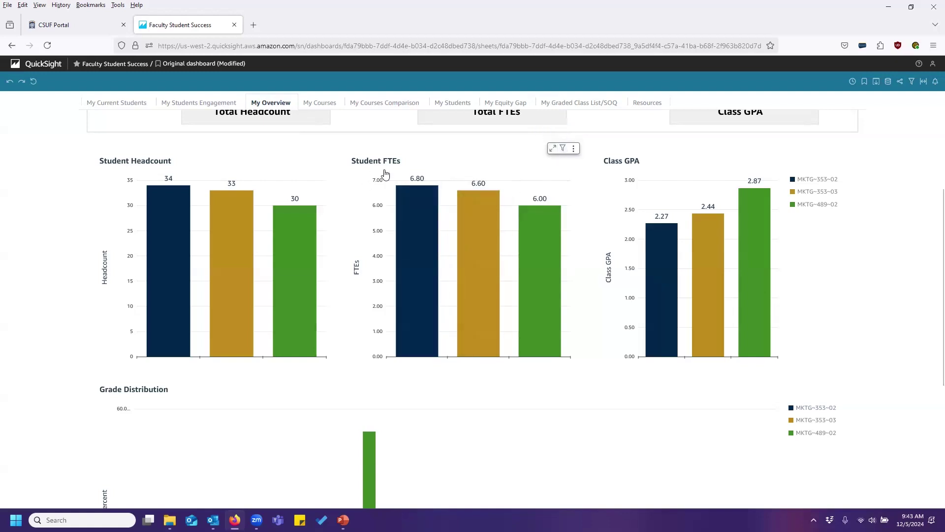
click(553, 148)
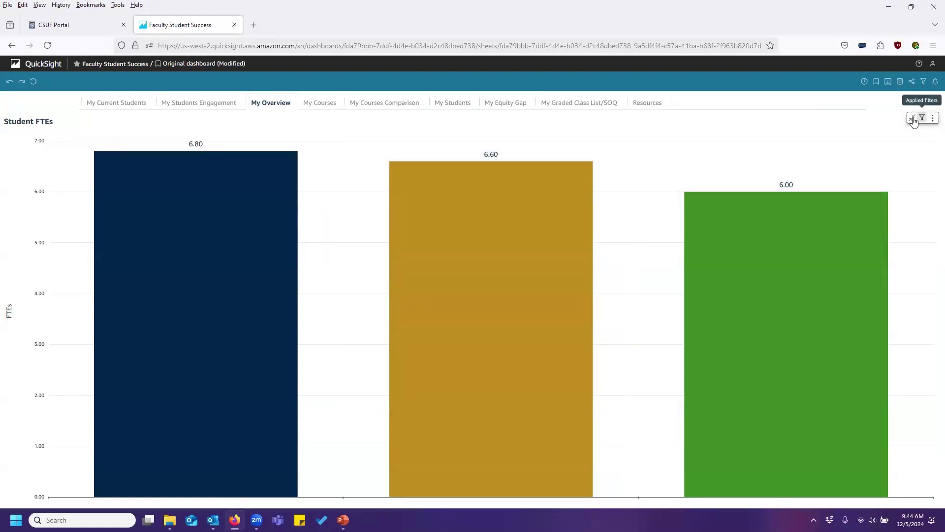
click(914, 118)
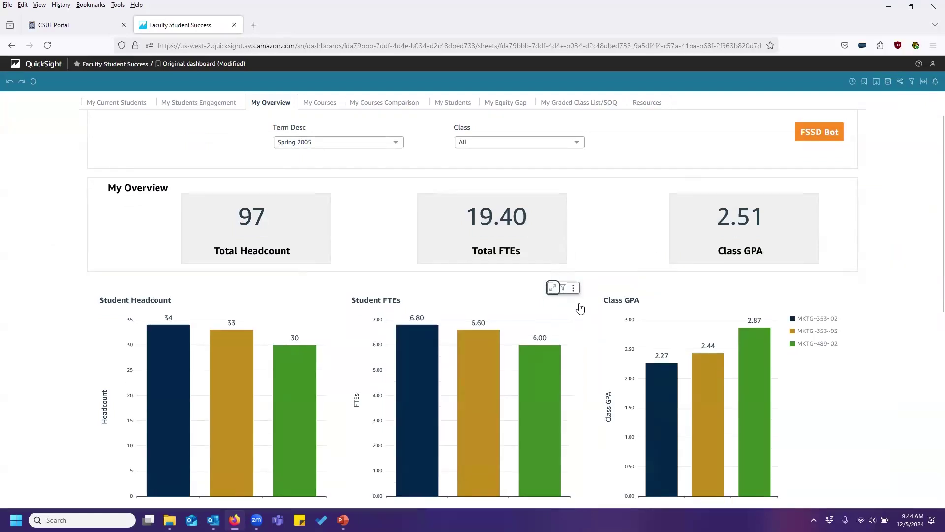
Step: View the summary data of the Student FTEs chart, close it, and check the chart's export option
click(574, 288)
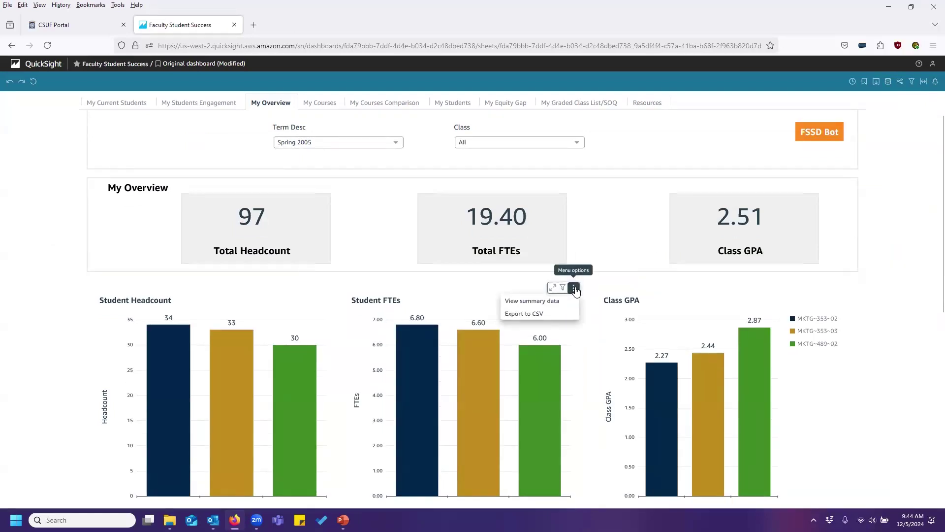
click(552, 301)
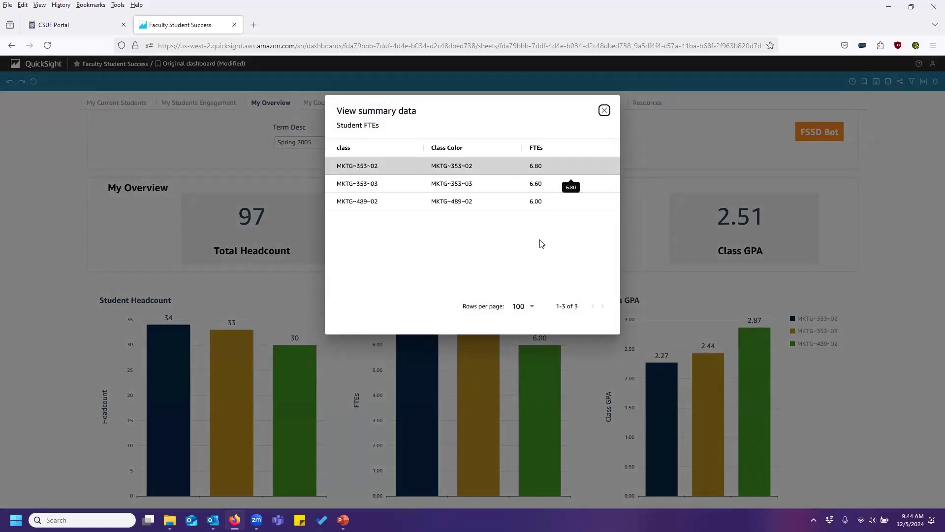
key(Escape)
click(574, 289)
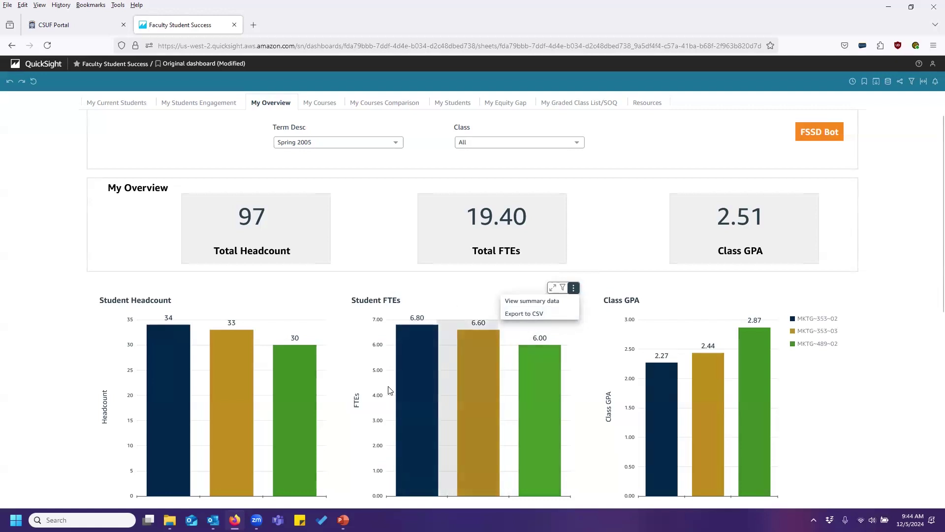
click(599, 288)
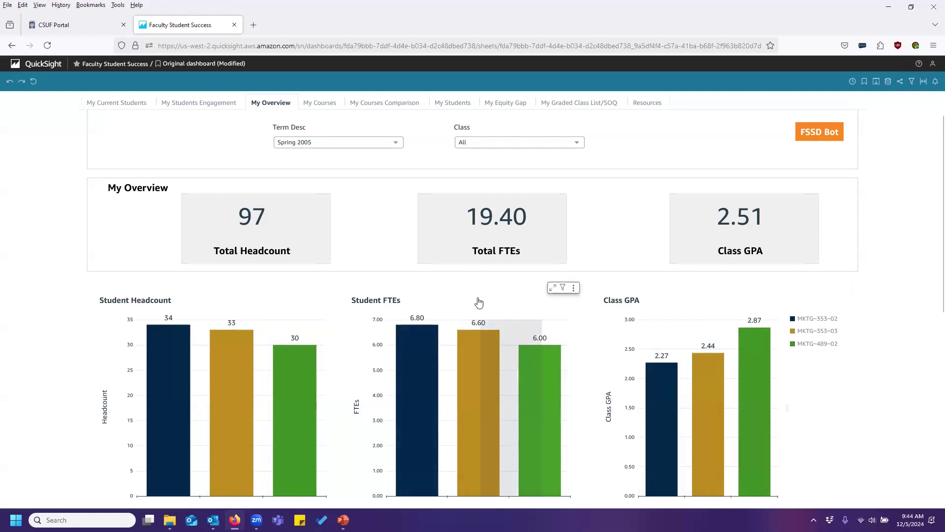
Step: Examine the Grade Distribution chart and return to the start of the My Overview sheet
scroll(595, 331, down, 1)
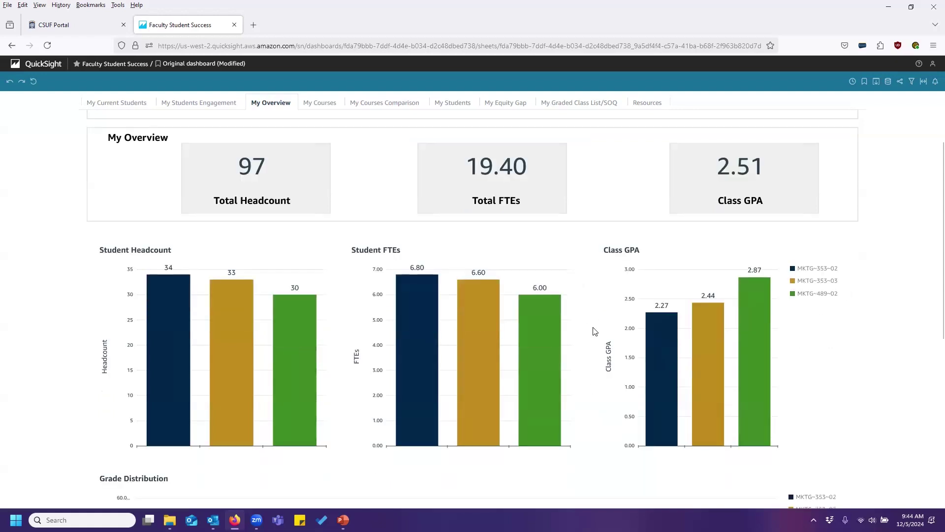
scroll(595, 331, down, 6)
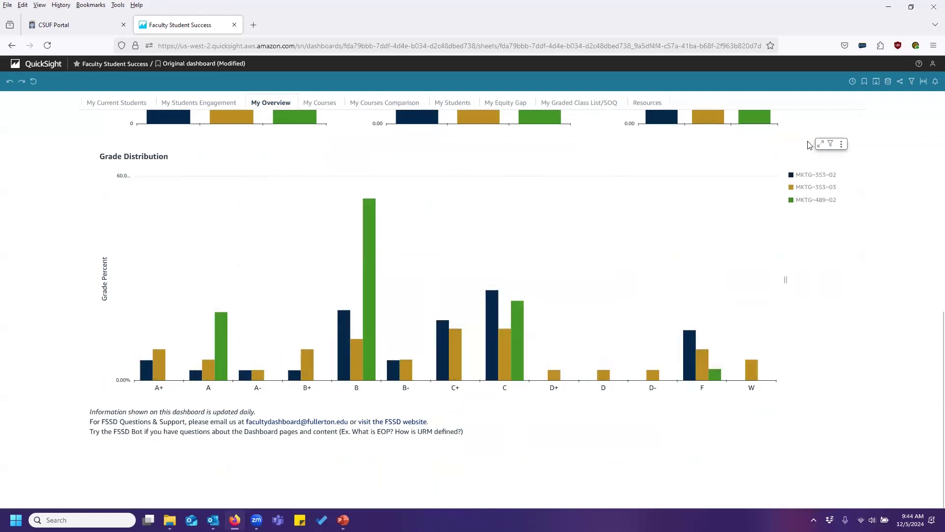
right_click(842, 146)
click(807, 304)
scroll(813, 309, up, 7)
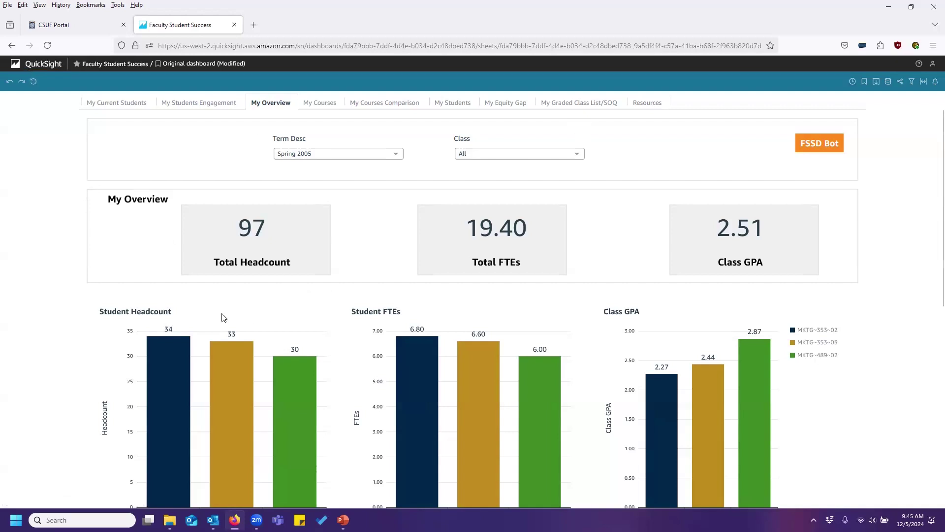
Step: Return to the QuickSight home page and open the Degrees dashboard from the favorites at its Degrees Awarded table
click(42, 68)
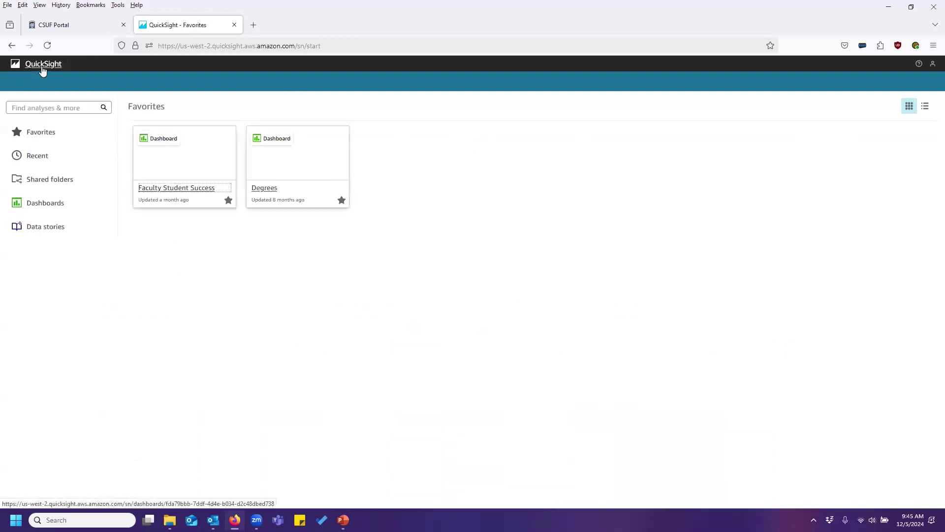
click(261, 193)
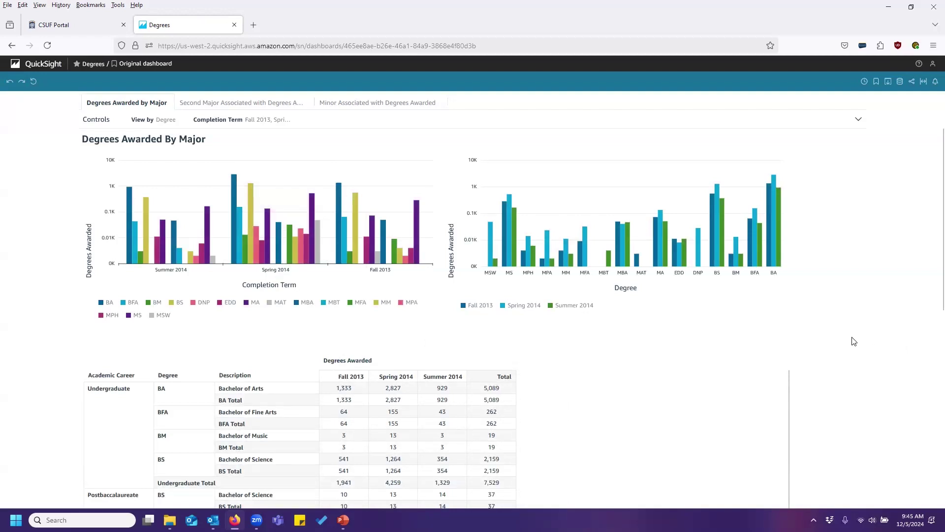
scroll(854, 341, down, 4)
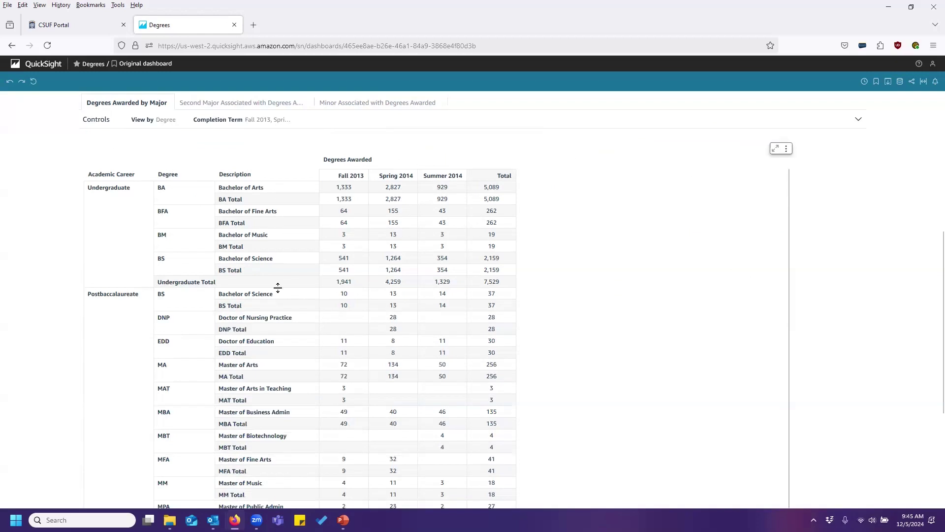
Step: Apply Expand to the table's Degree column and check the drill and collapse options for the BM row
click(175, 178)
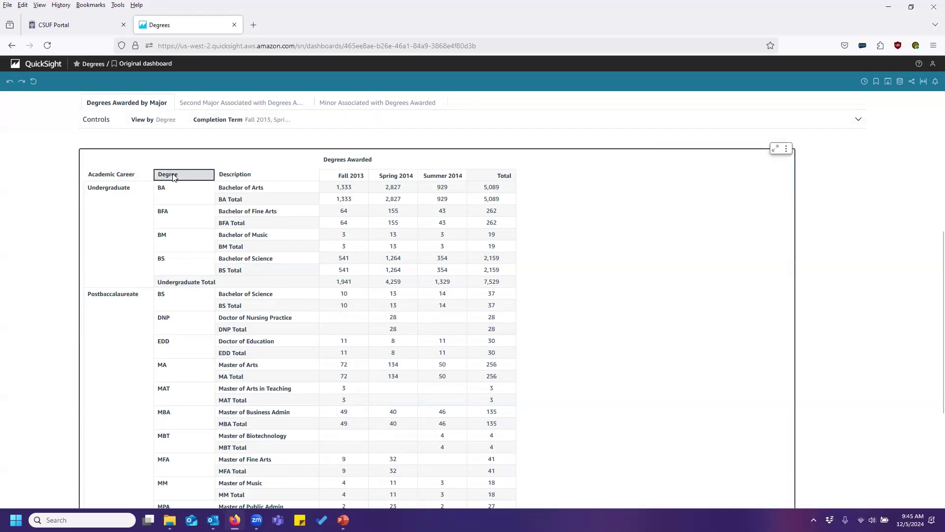
click(173, 177)
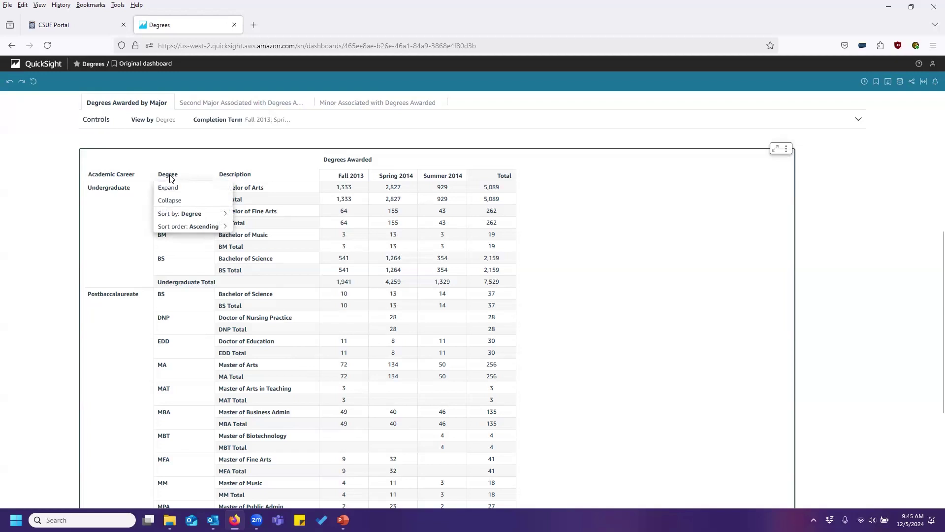
mouse_move(178, 218)
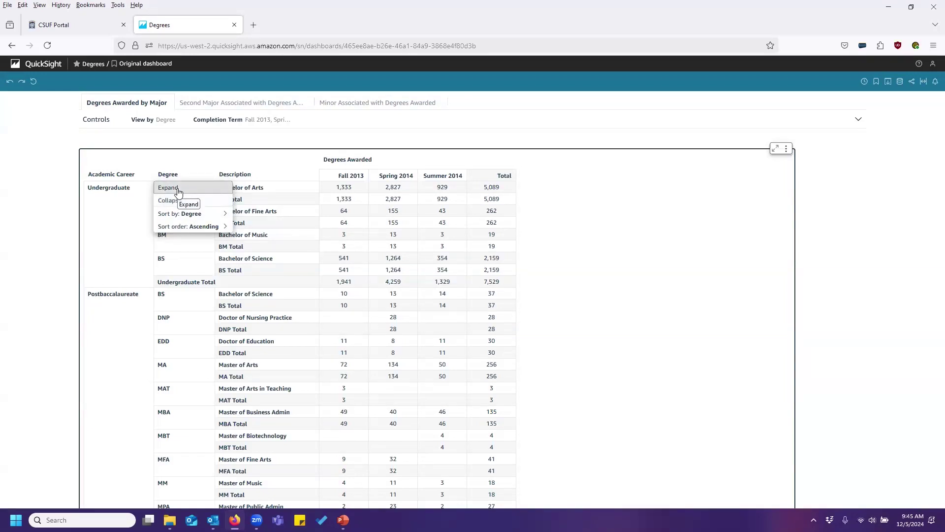
click(178, 190)
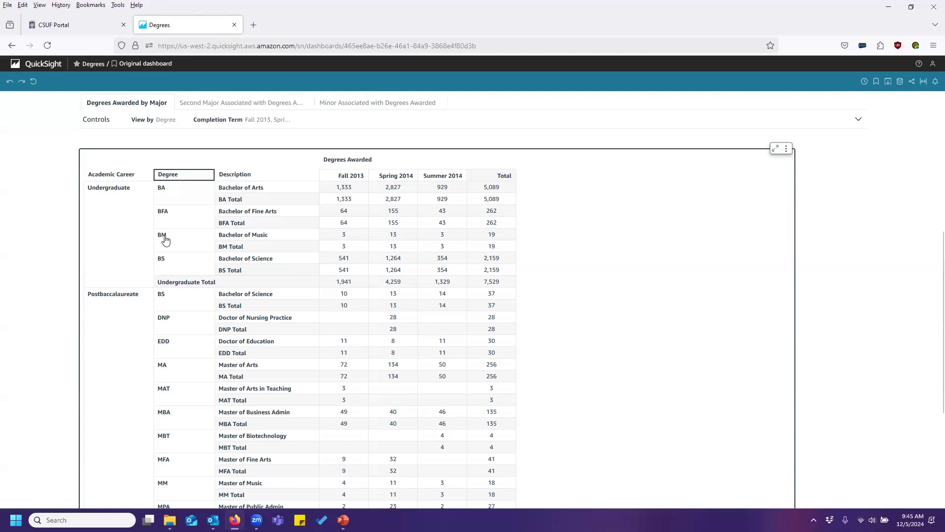
click(165, 239)
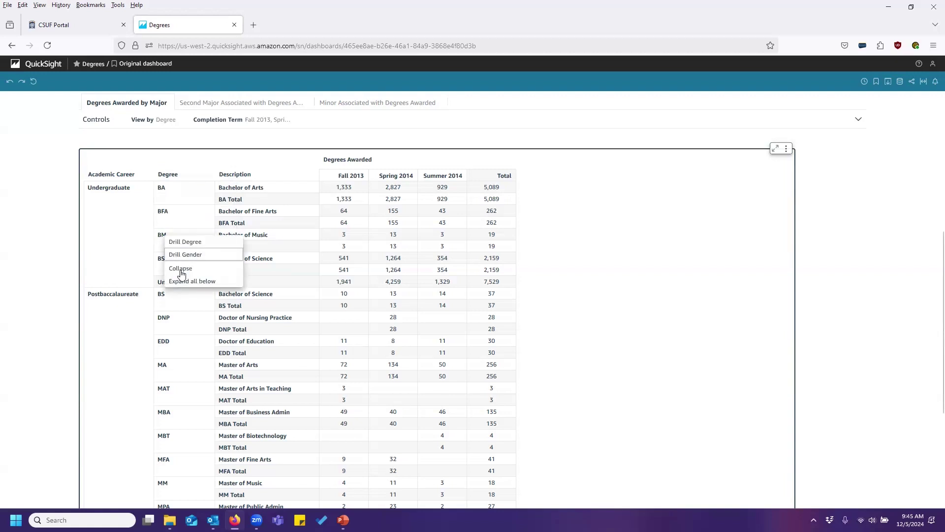
click(180, 226)
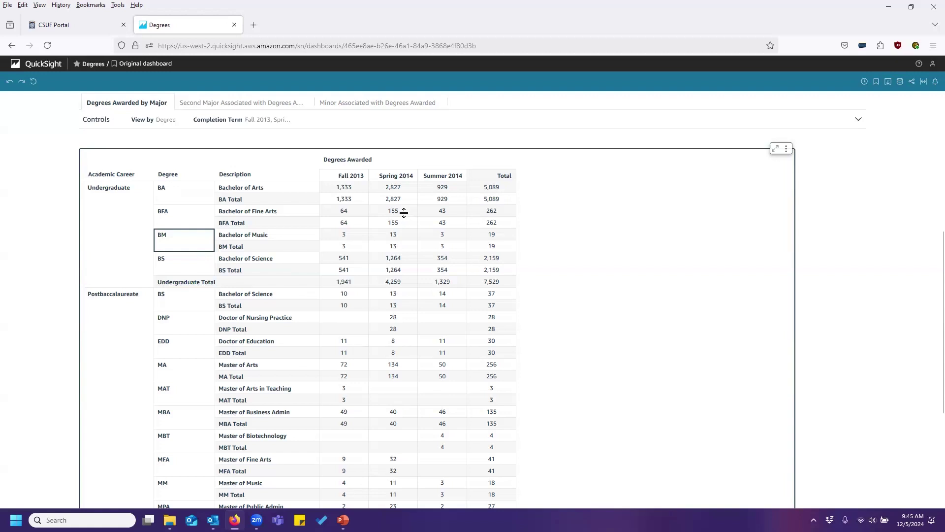
Step: Drill by degree into the Bachelor of Arts Spring 2014 figure, review the Degrees Awarded by Major Details dashboard, and close it
click(394, 190)
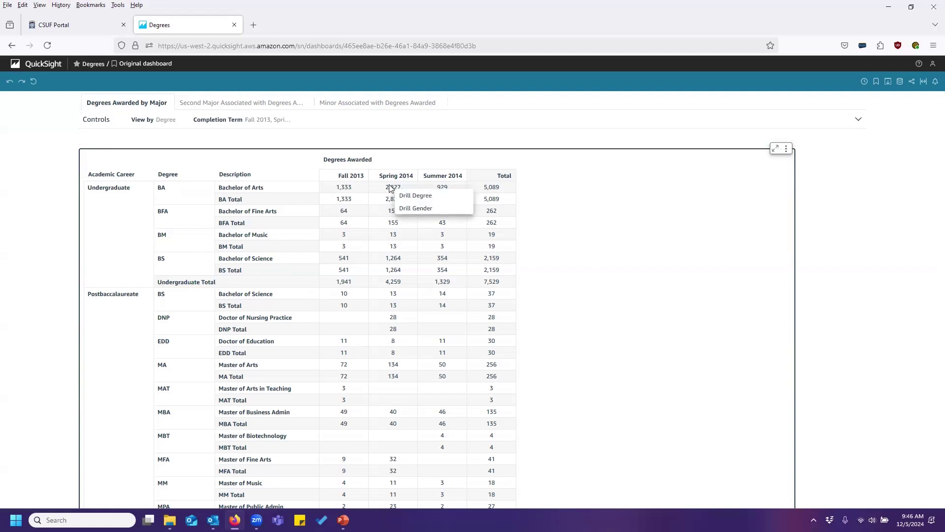
click(428, 198)
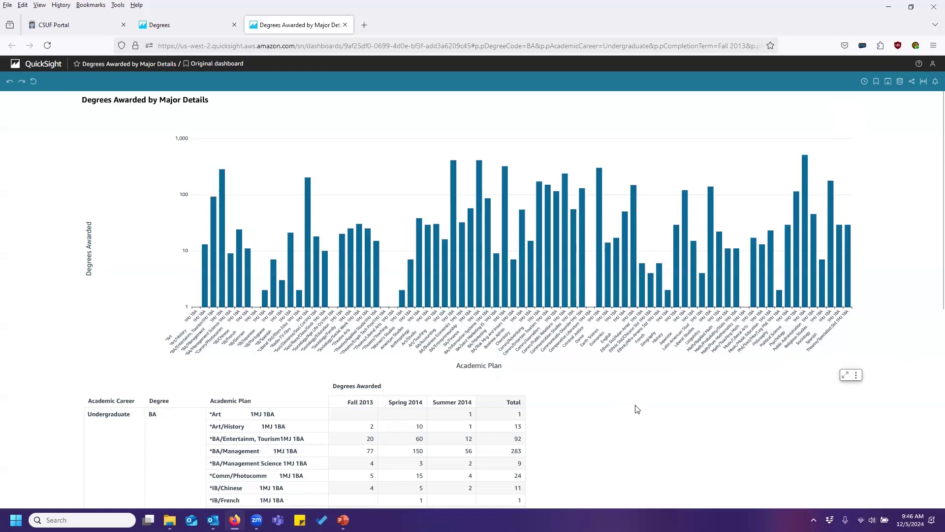
scroll(637, 409, down, 3)
scroll(702, 412, up, 3)
scroll(924, 411, down, 4)
scroll(439, 301, down, 10)
scroll(444, 311, up, 10)
scroll(584, 147, up, 4)
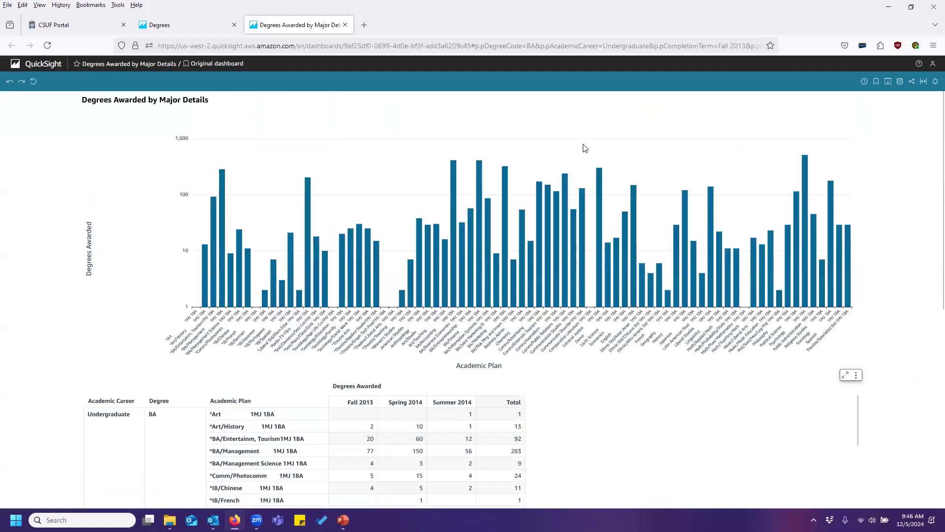
click(346, 25)
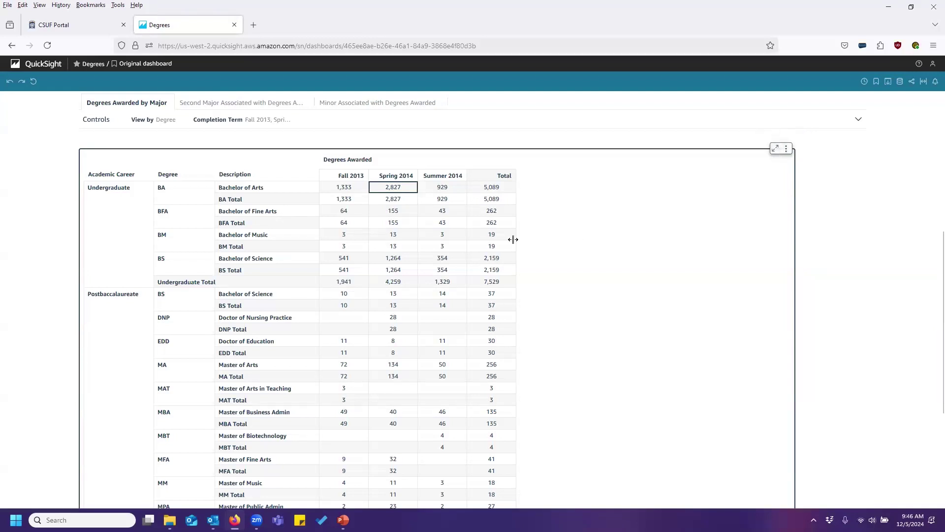
Step: Maximize the Degrees Awarded table and restore it to its normal size
click(776, 148)
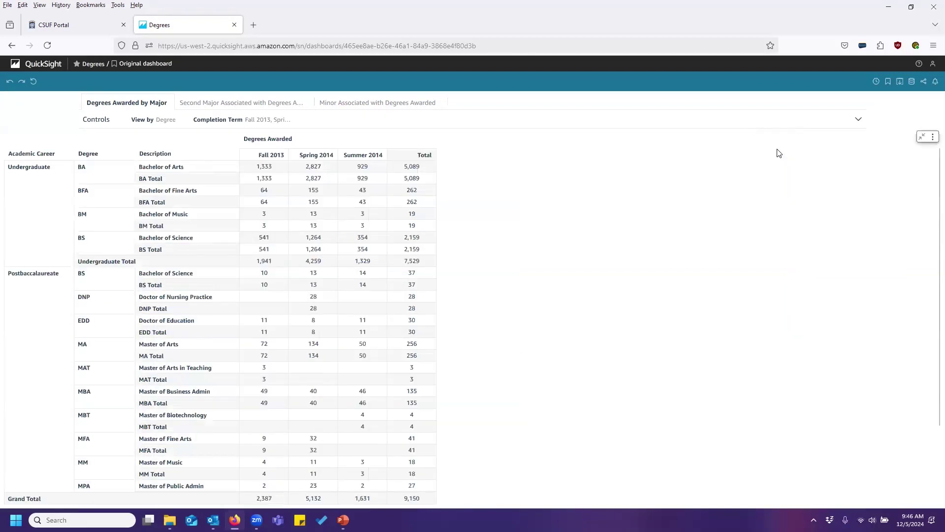
click(923, 138)
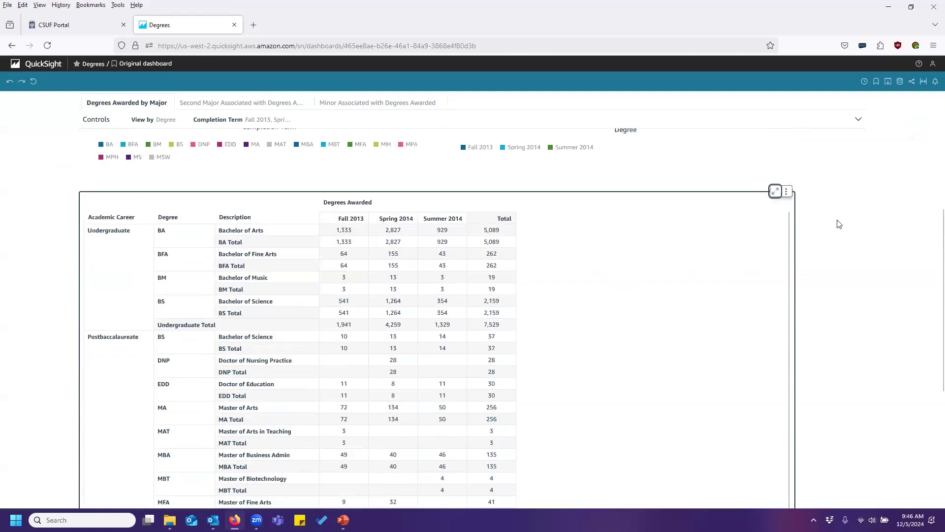
Step: Show the +/- buttons in the Degrees Awarded table, and use them to collapse and re-expand the Undergraduate group
click(788, 192)
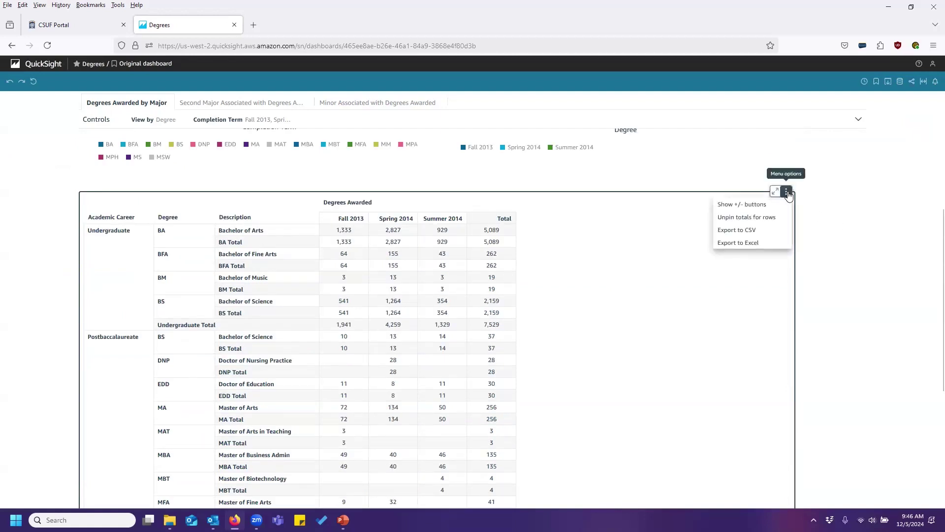
click(733, 209)
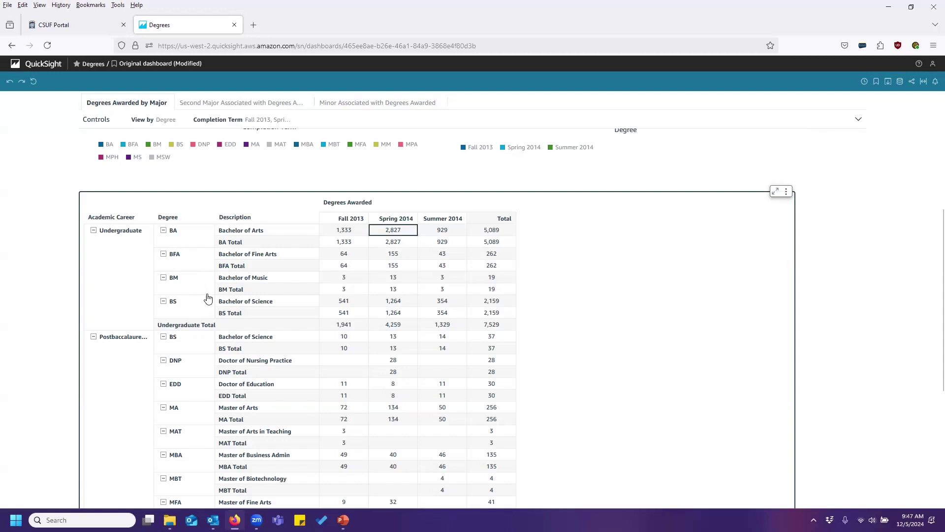
click(93, 230)
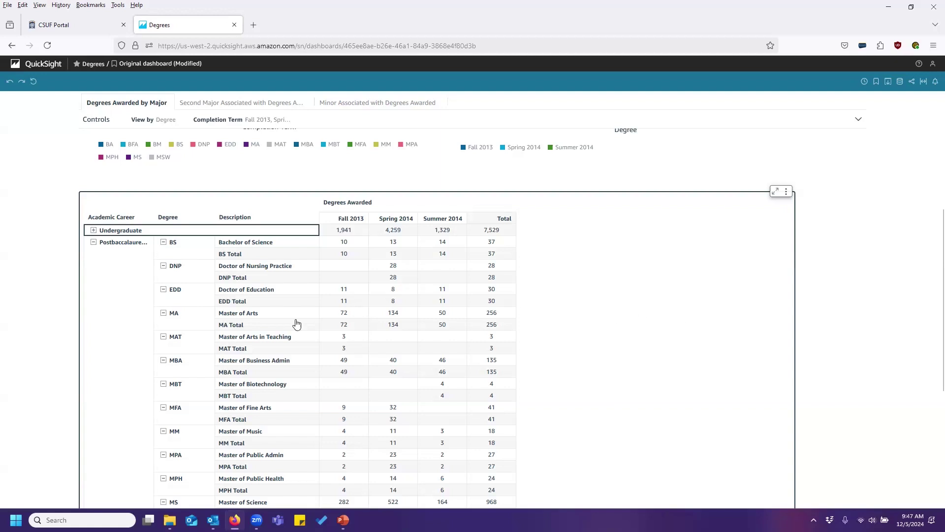
click(93, 230)
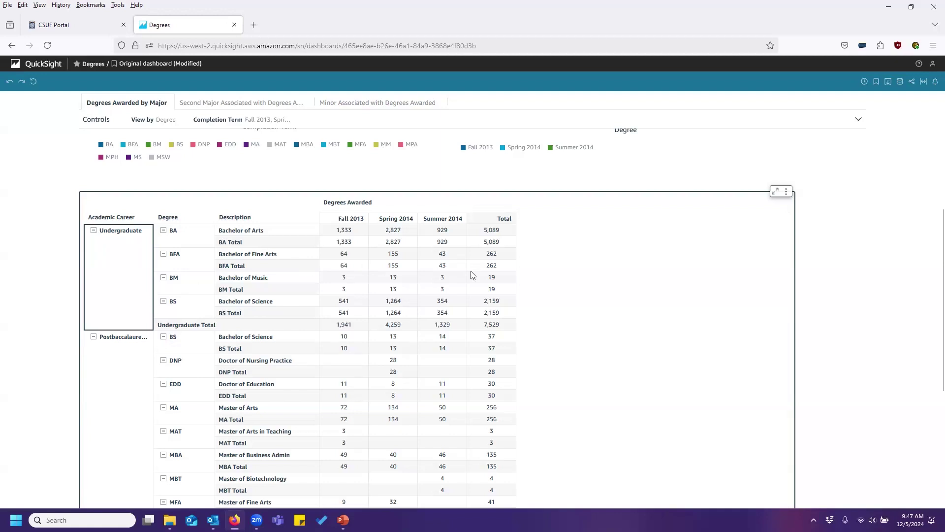
Step: Export the Degrees Awarded table to Excel and open the downloaded workbook
click(786, 195)
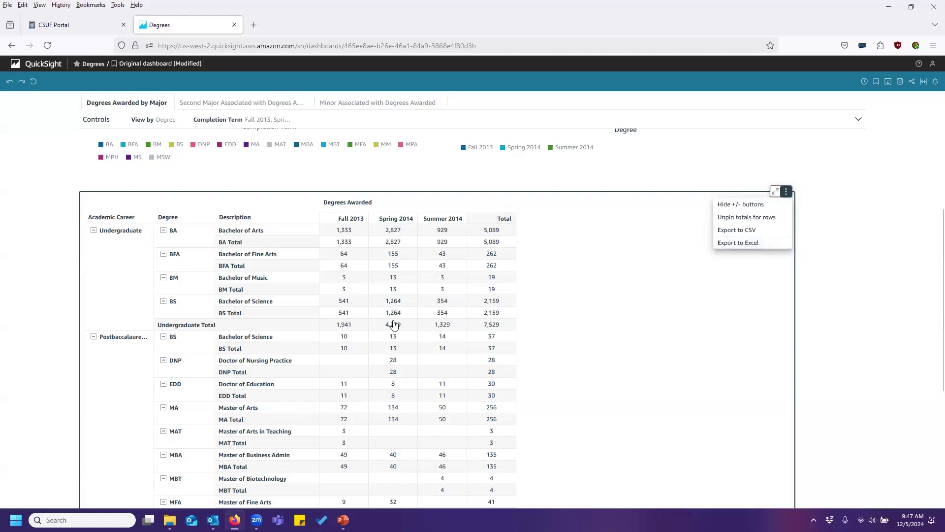
click(755, 244)
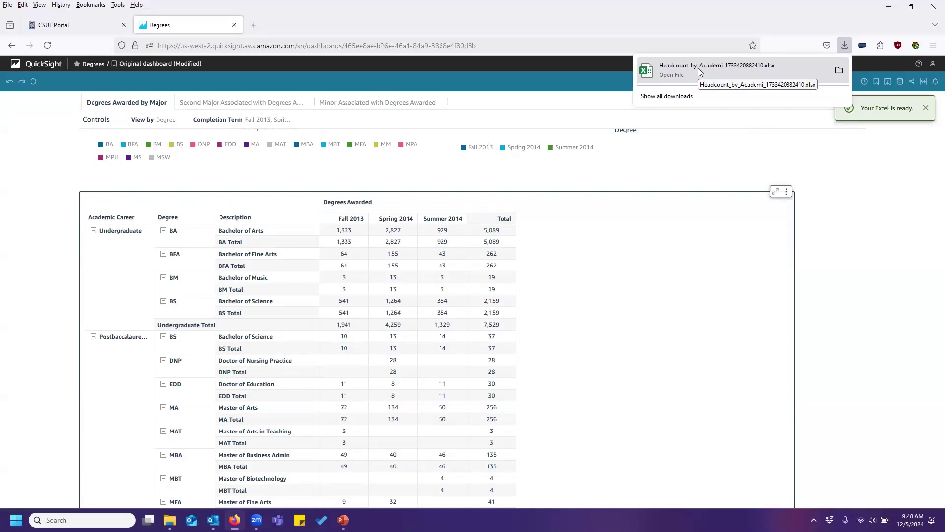
click(738, 68)
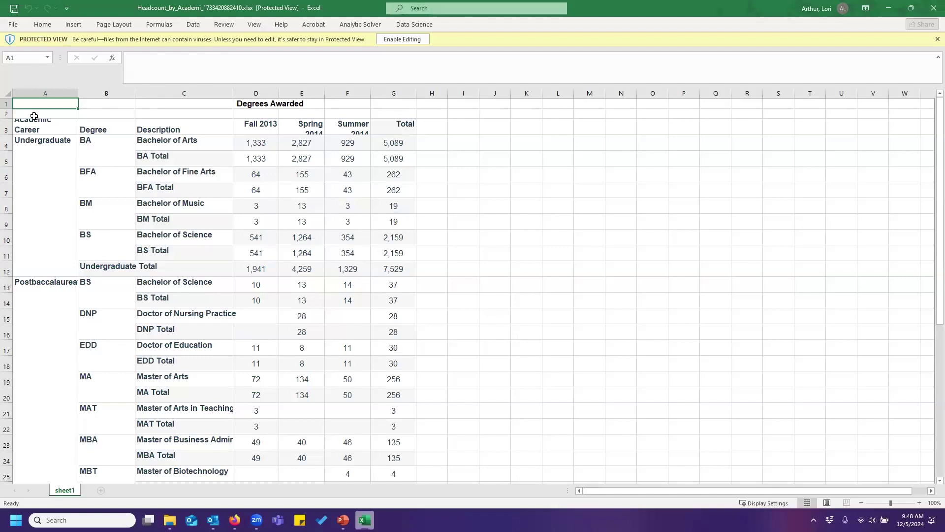
Step: Look over the exported degree rows in Excel and switch back to the Degrees dashboard in the browser
click(170, 279)
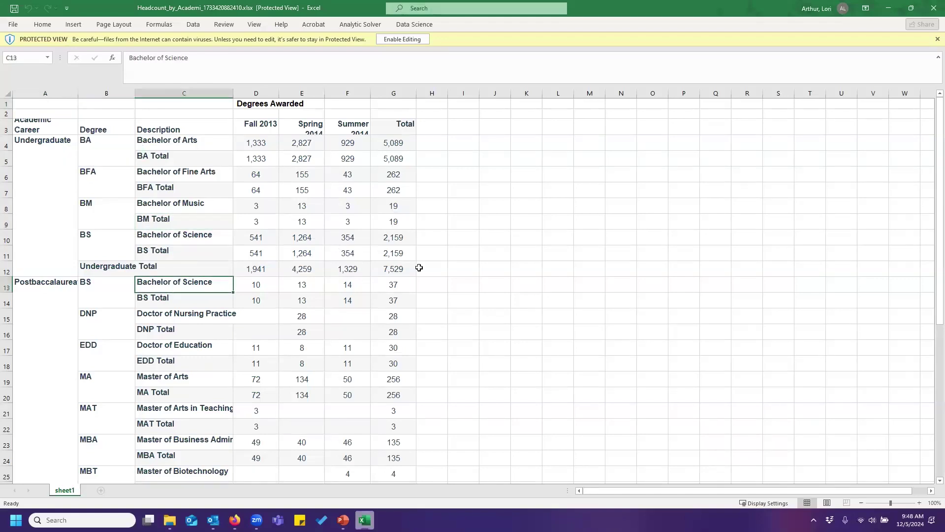
click(311, 344)
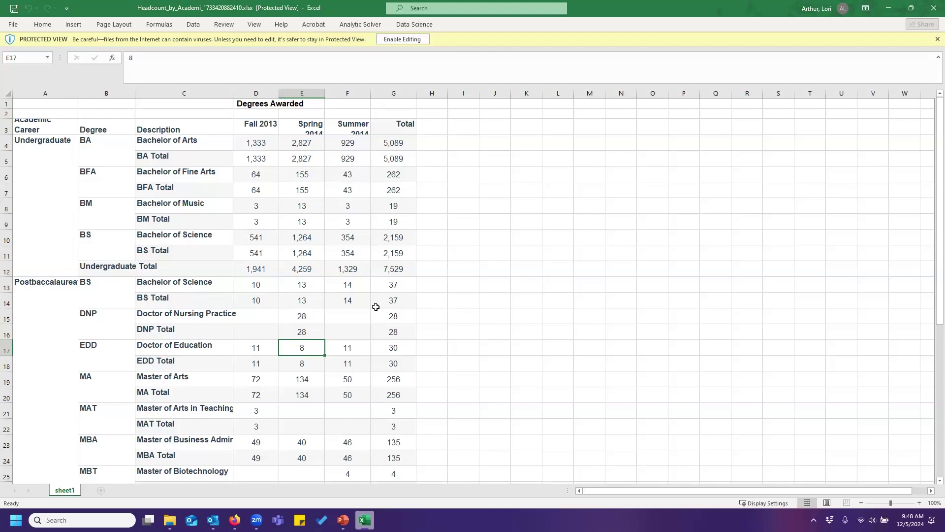
double_click(674, 10)
click(807, 103)
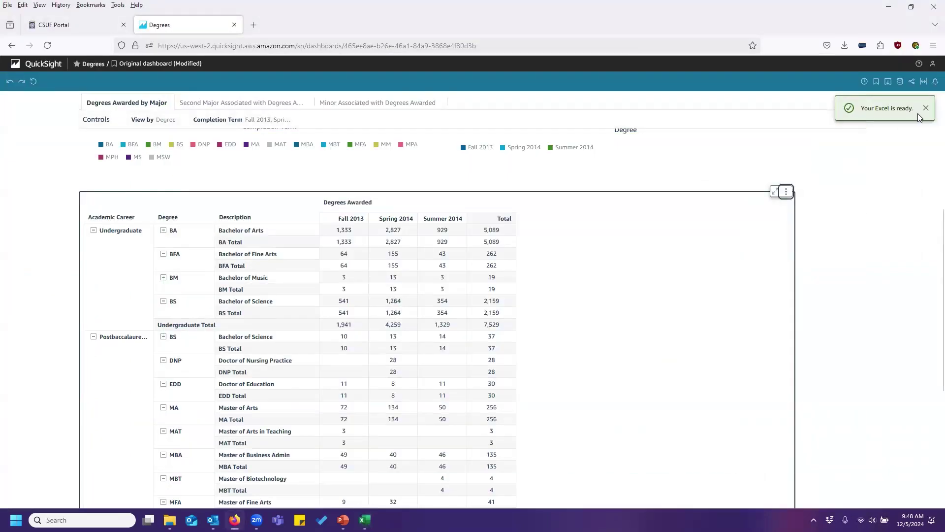
Step: Export the Degrees Awarded table to CSV and open the downloaded file in Excel
click(787, 192)
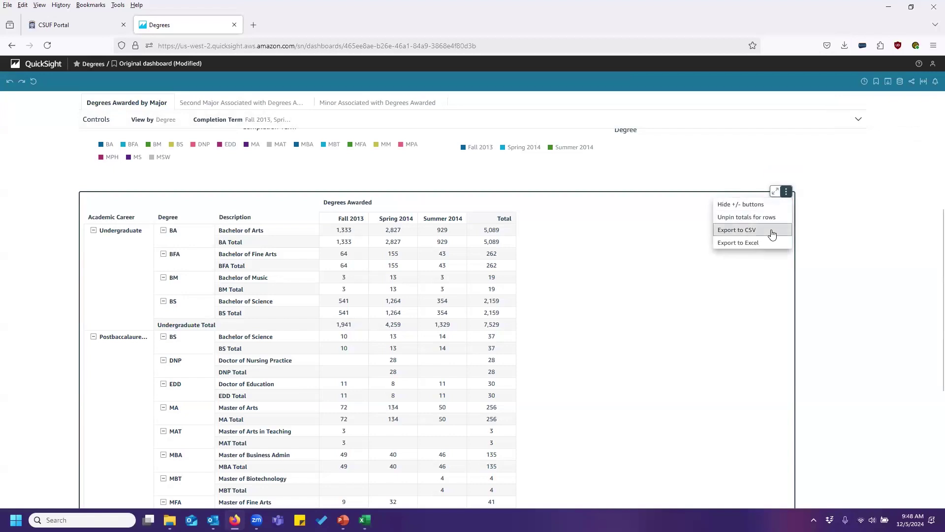
click(773, 231)
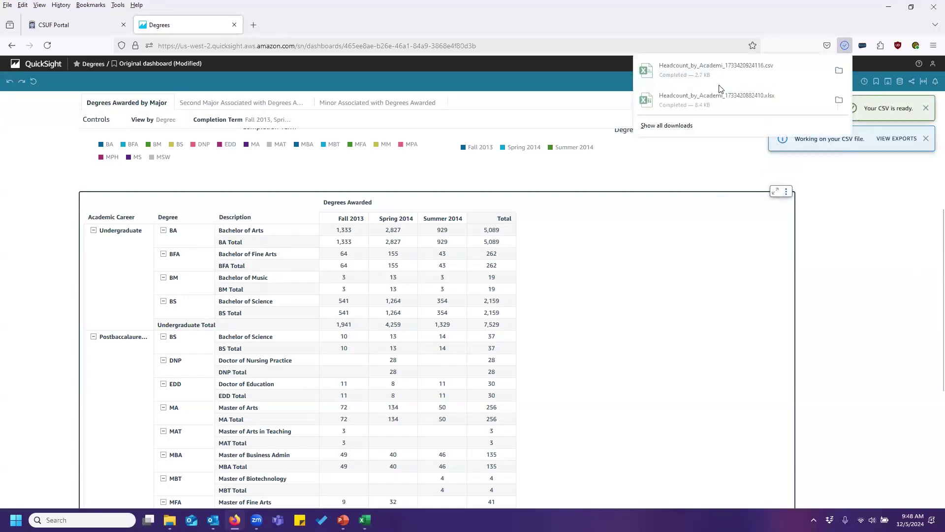
click(717, 73)
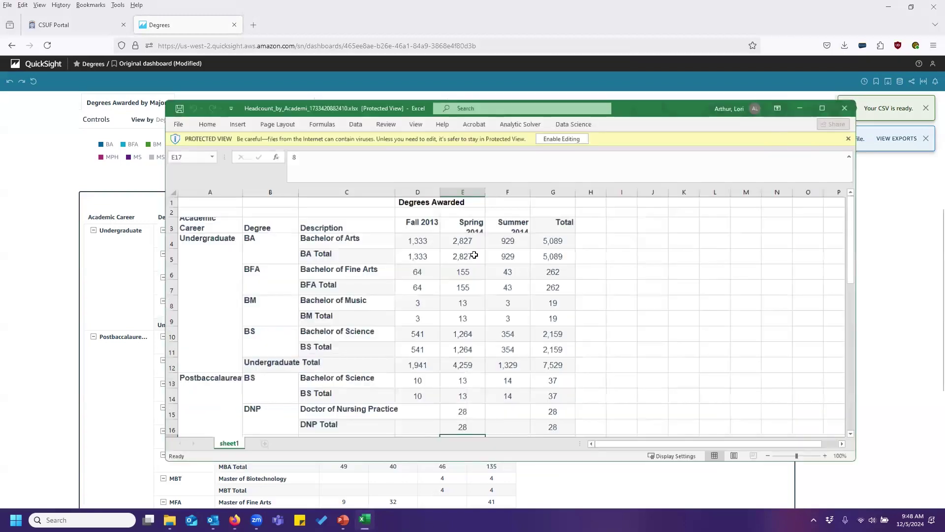
click(841, 115)
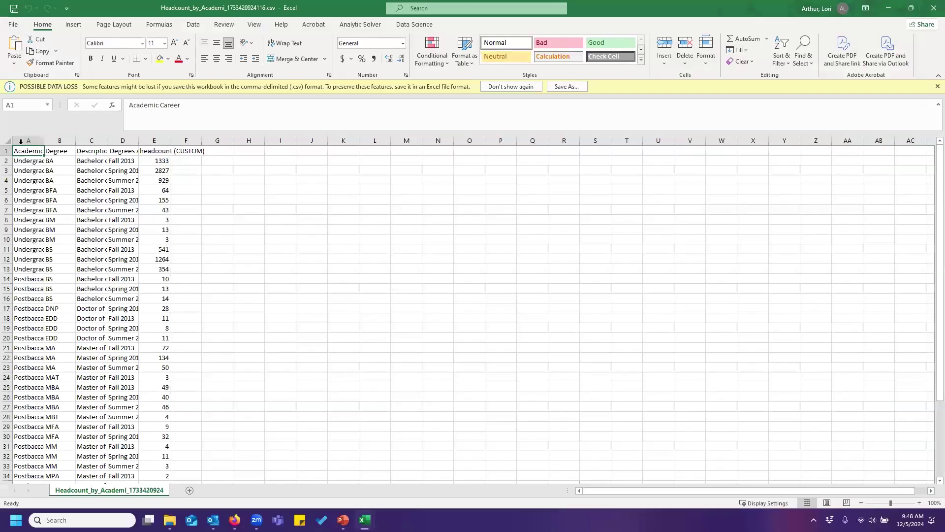
Step: Fit the width of all columns in the CSV sheet to their contents
key(ctrl+a)
double_click(44, 141)
click(181, 202)
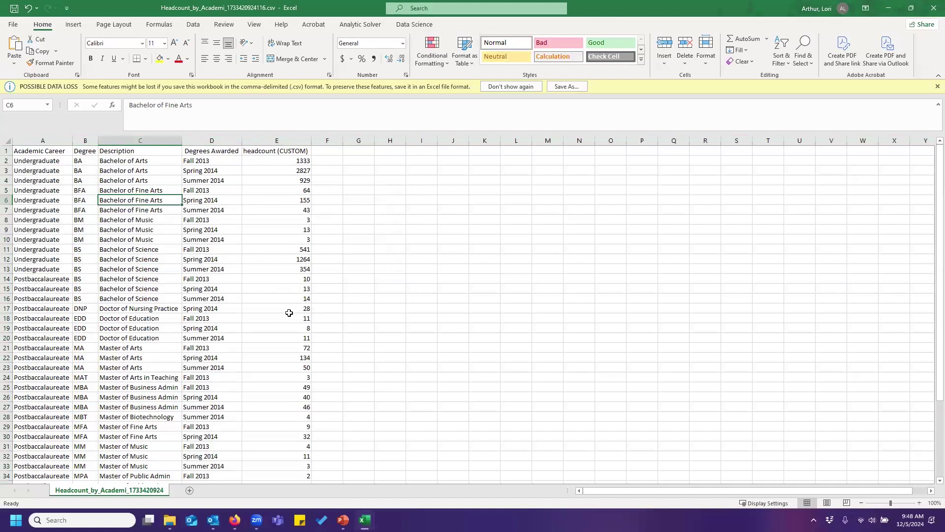
Step: Examine the headcount (CUSTOM) column and look through the exported rows down to the last one
click(277, 141)
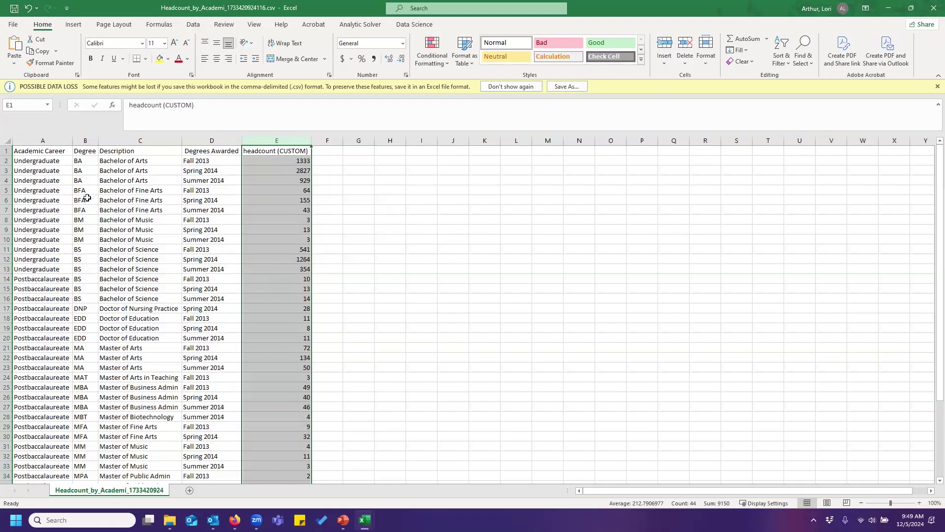
click(93, 270)
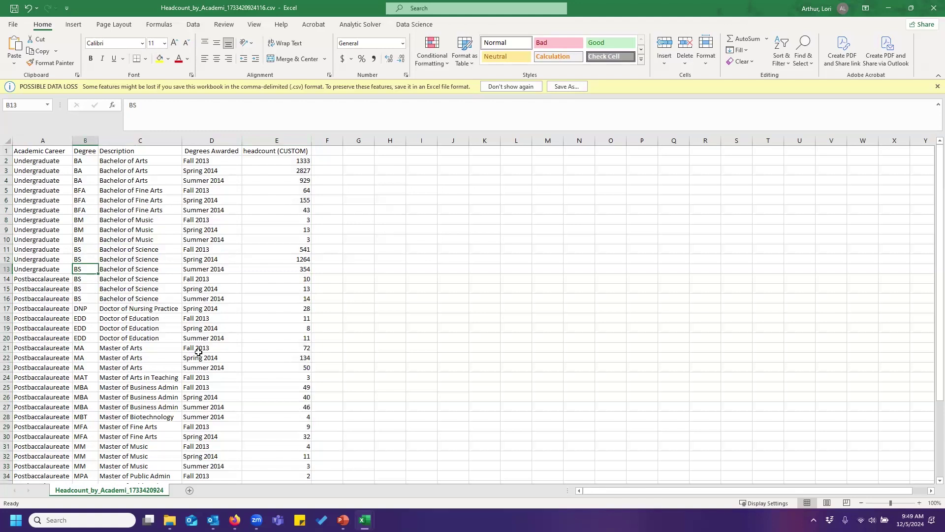
scroll(202, 356, down, 4)
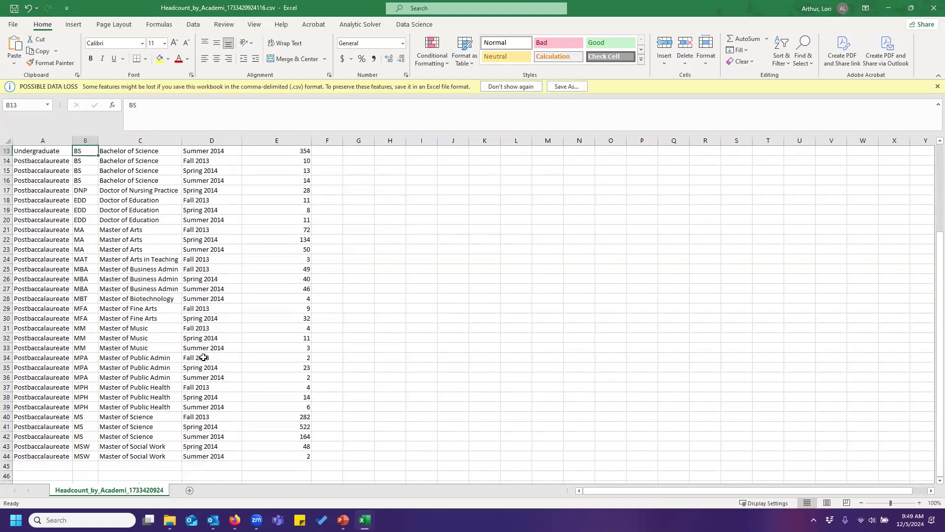
scroll(203, 357, up, 4)
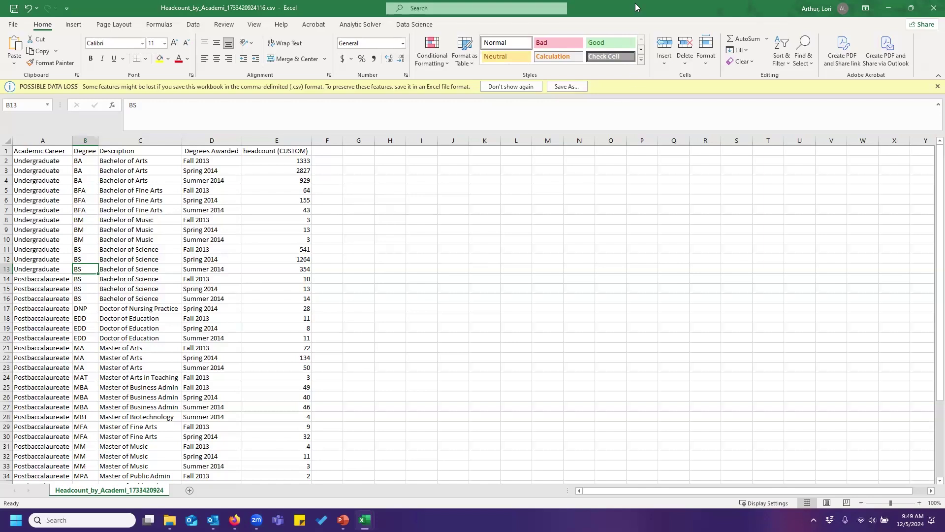
Step: Close the exported files in Excel without saving, and dismiss the export notifications on the Degrees dashboard
key(super+Down)
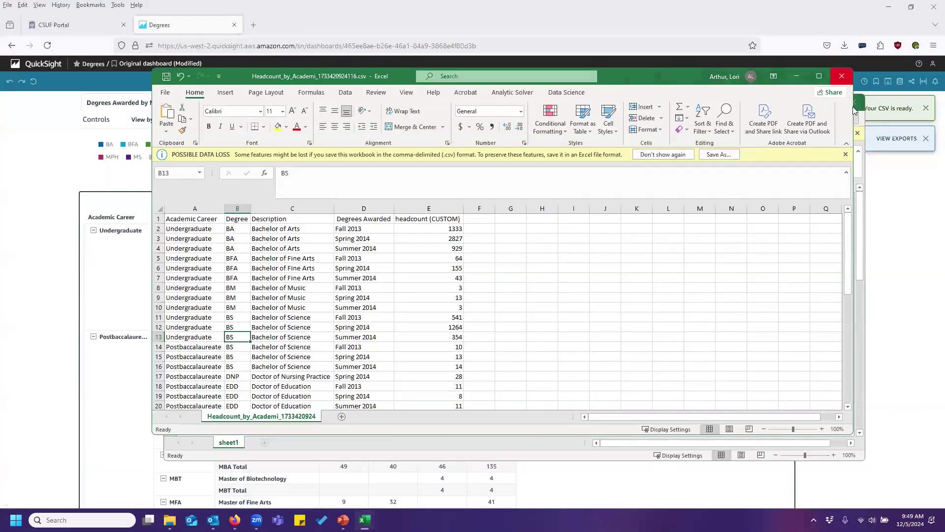
click(841, 75)
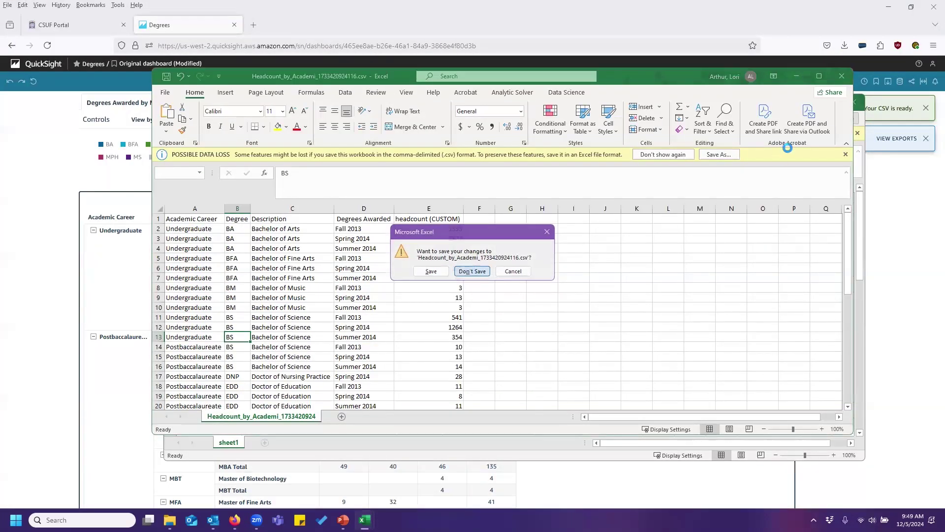
click(473, 271)
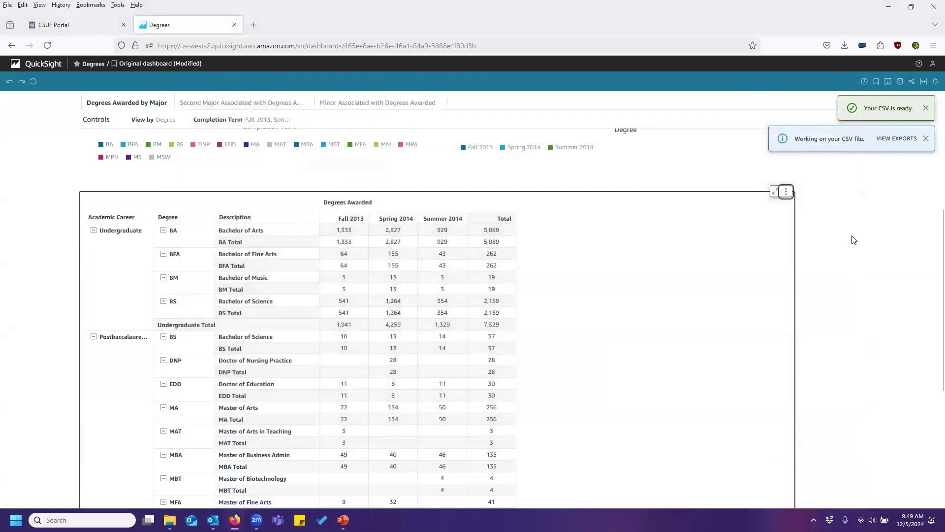
click(928, 109)
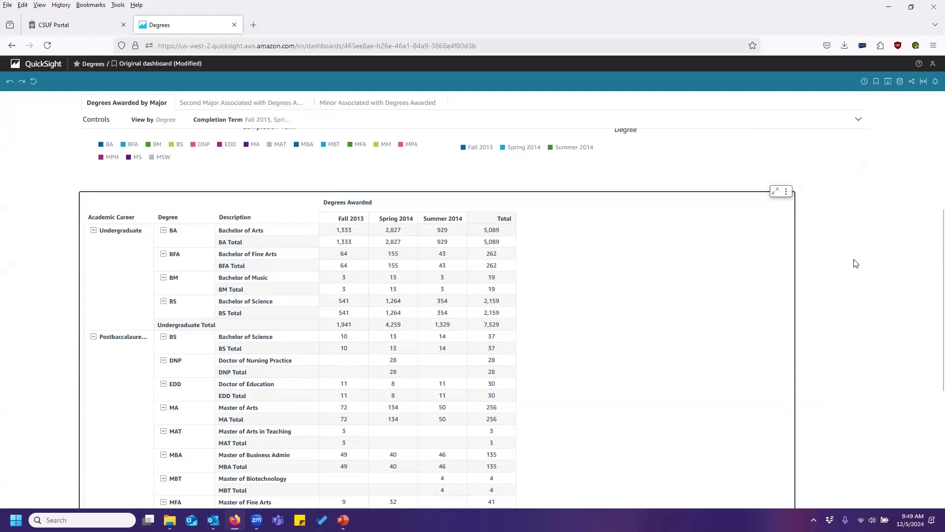
Step: View the dashboard's list of exports to review the files available for download, and close the list
click(888, 84)
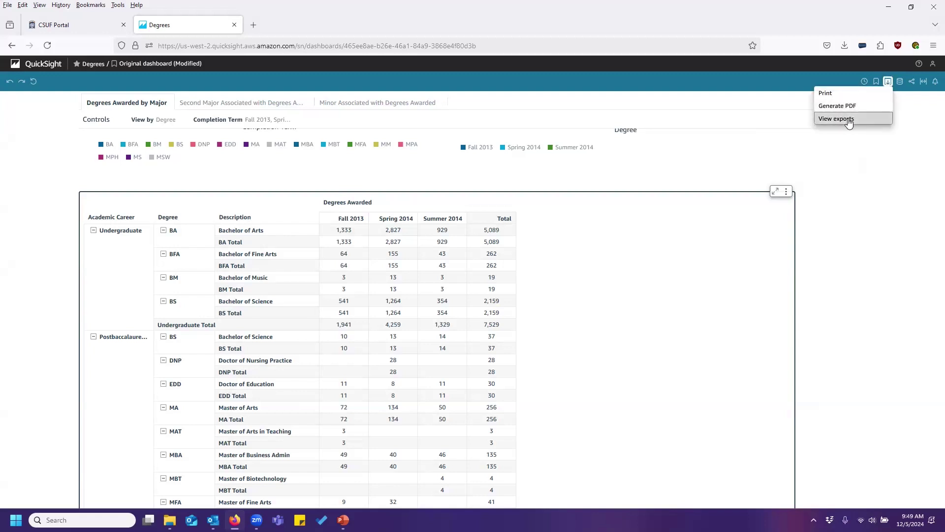
click(849, 123)
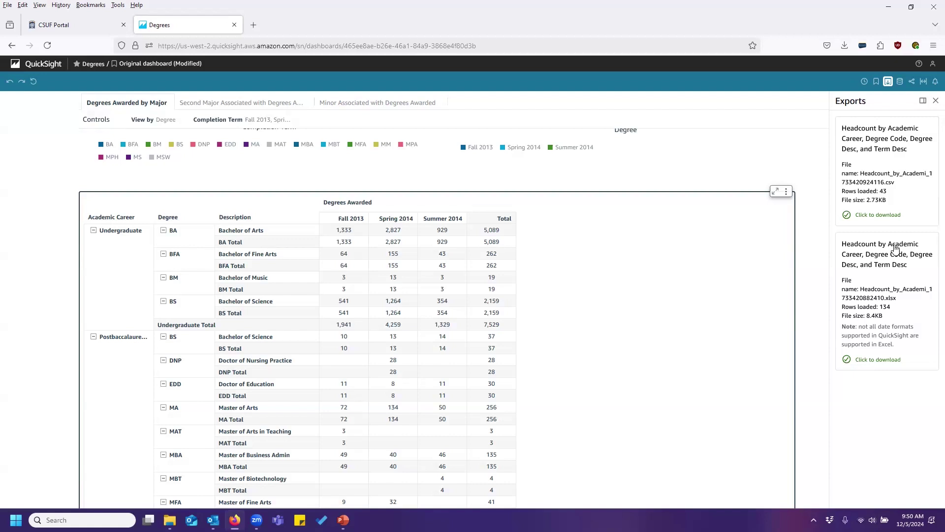
click(936, 100)
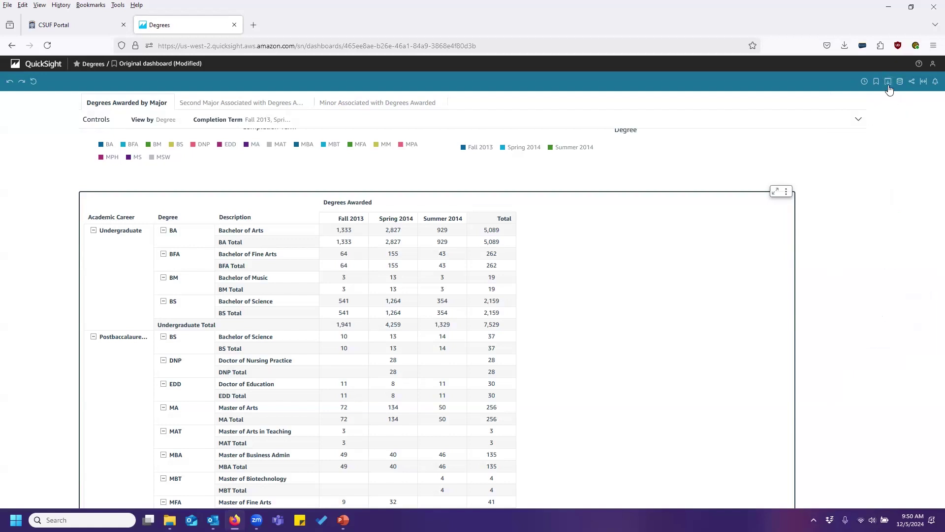
Step: Look over the dashboard's Print, Generate PDF and View exports options, along with the charts and table they apply to
click(888, 83)
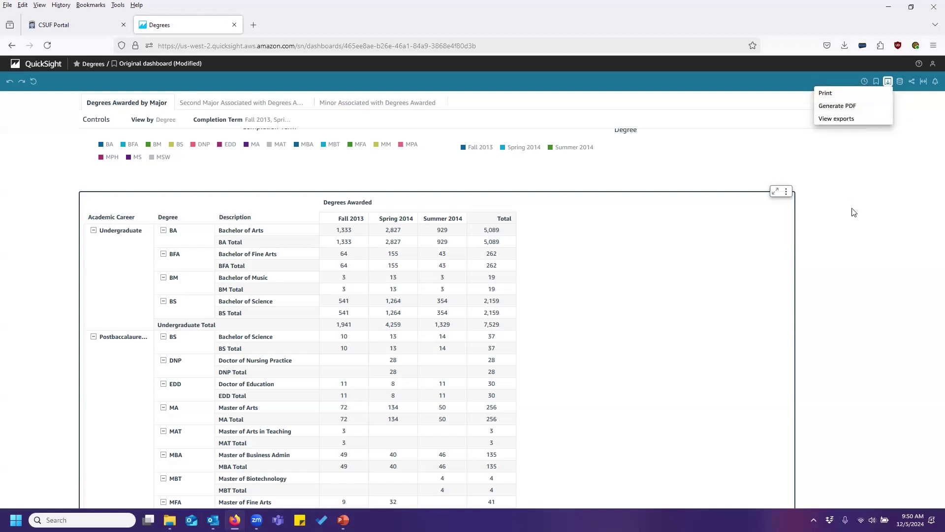
key(Escape)
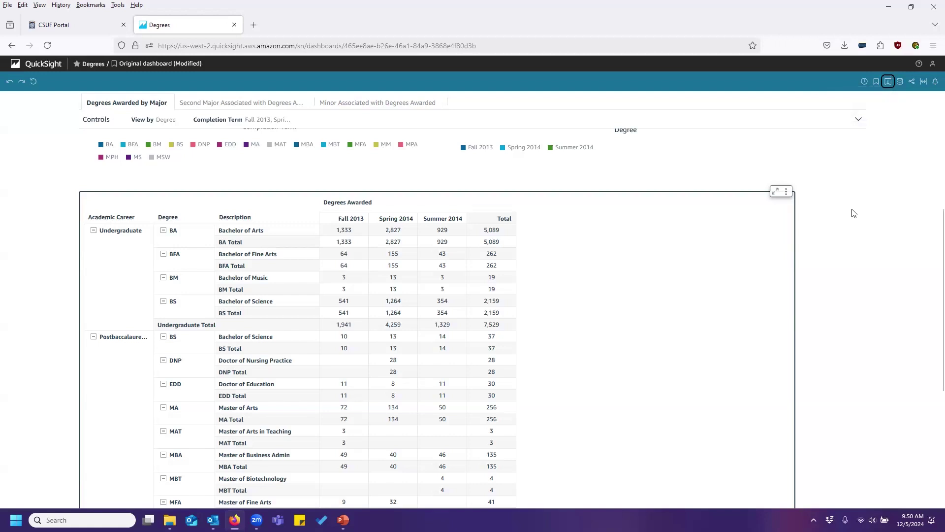
scroll(838, 232, up, 3)
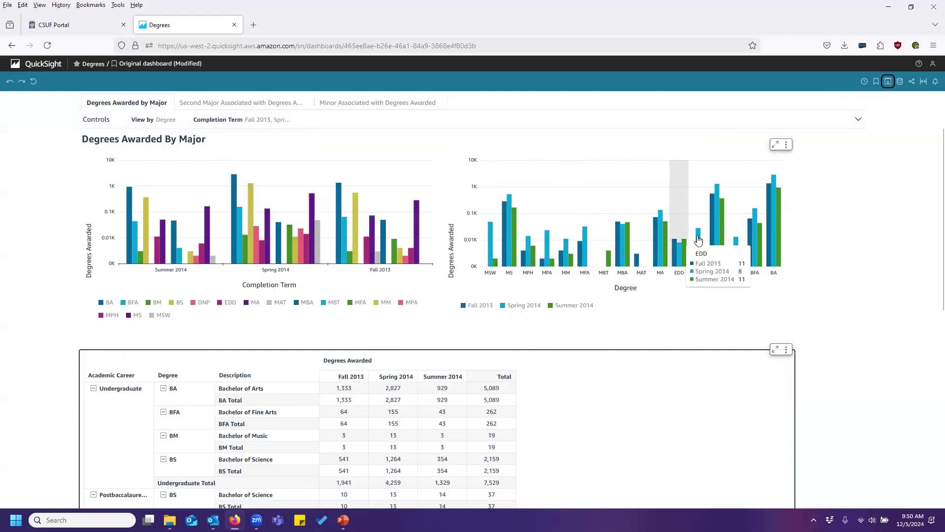
scroll(835, 372, down, 2)
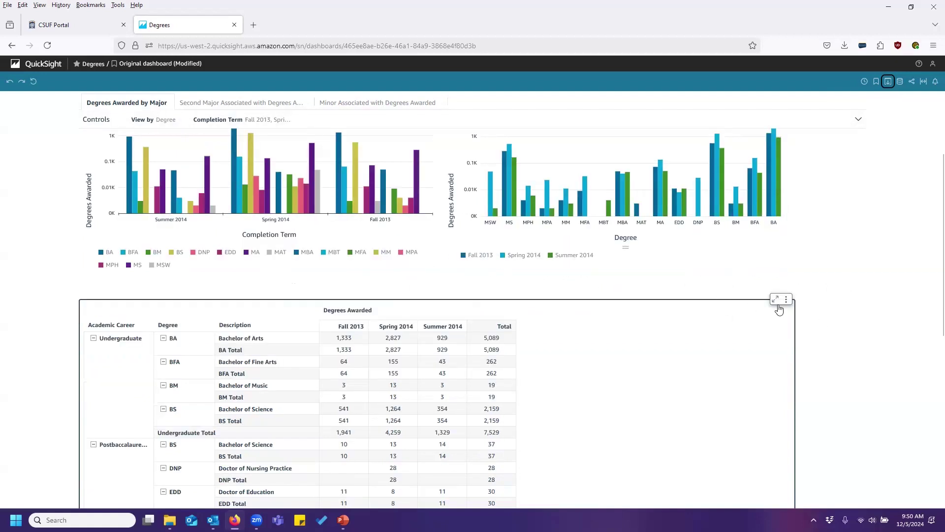
scroll(880, 266, up, 2)
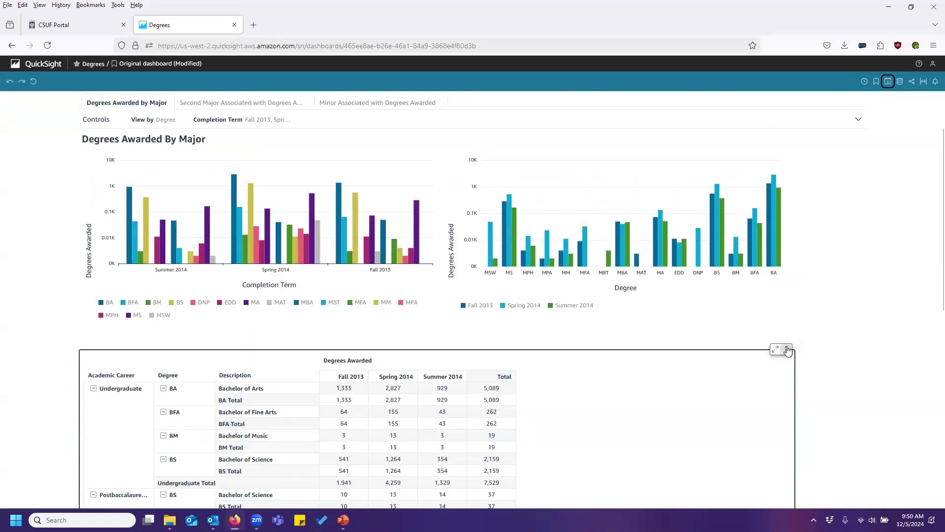
click(888, 82)
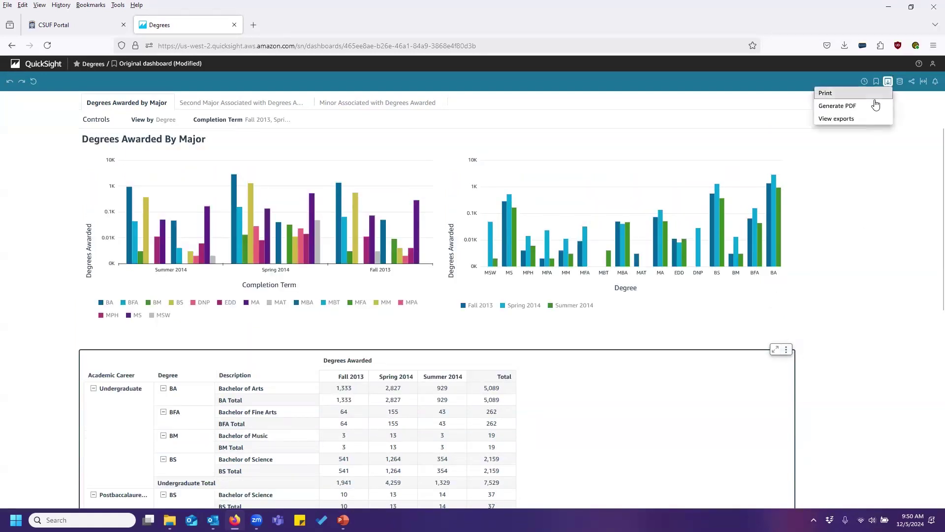
click(876, 105)
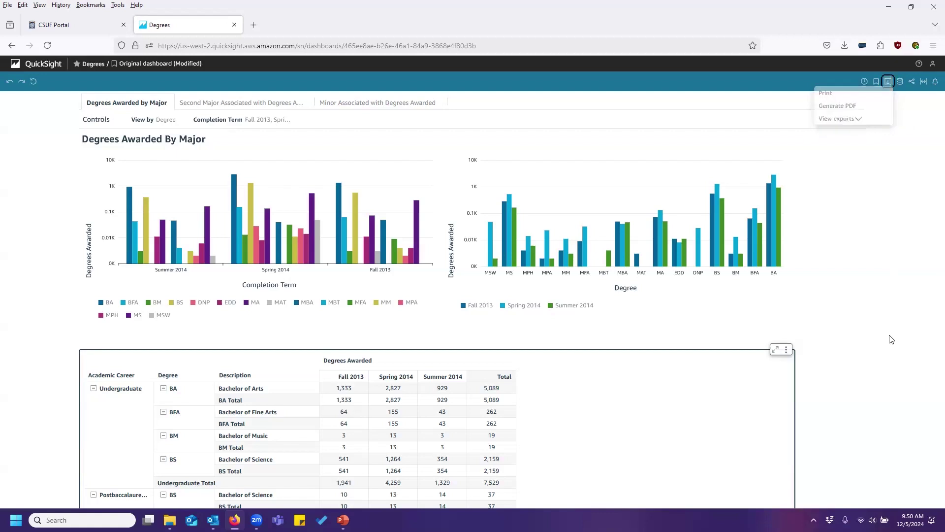
right_click(843, 82)
key(Escape)
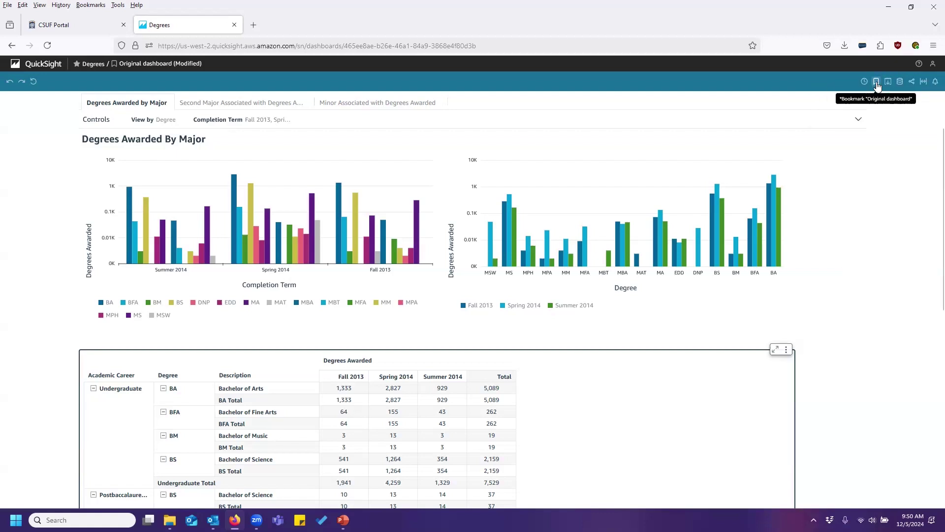
Step: Apply the AY 23-24 bookmark, checking the Completion Term filter in the controls before and after switching
click(876, 83)
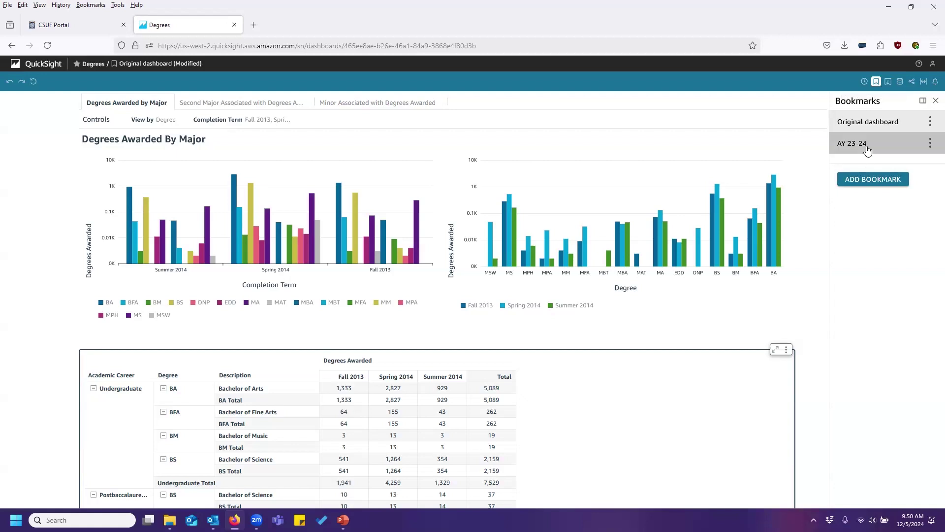
click(217, 123)
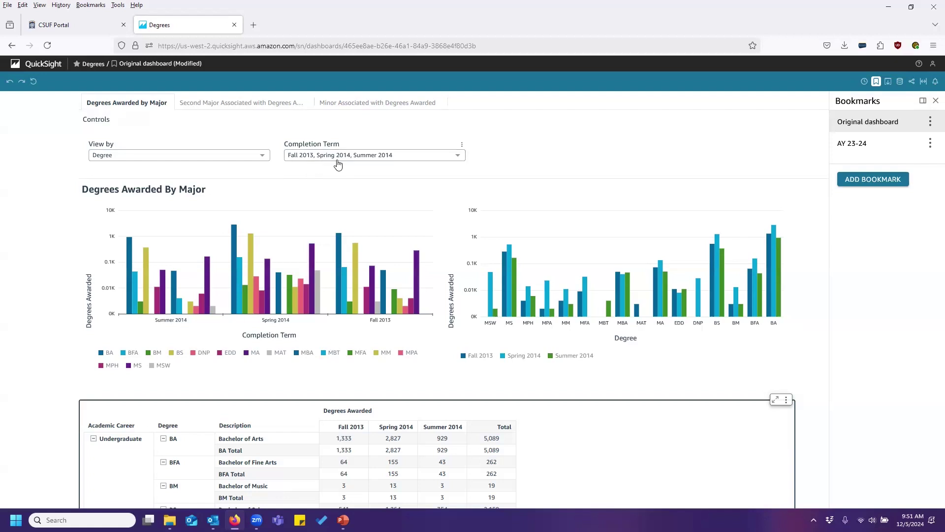
click(855, 144)
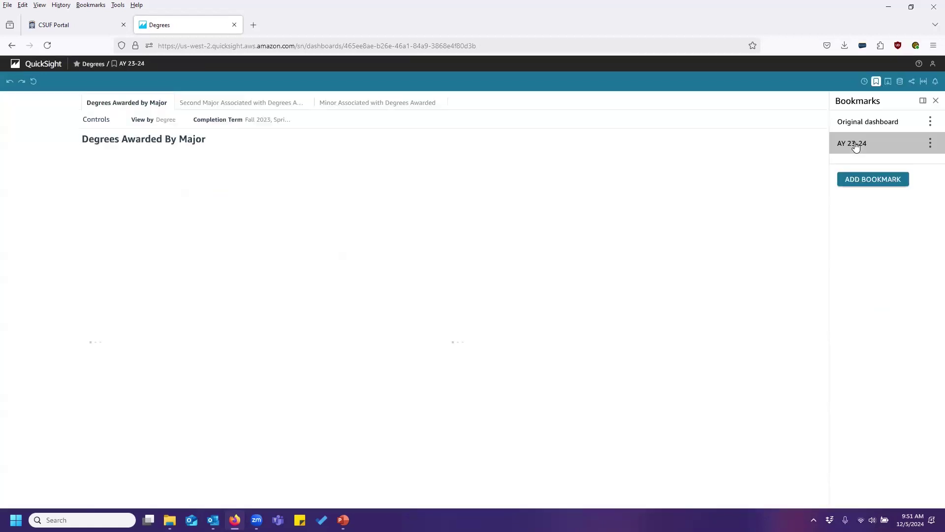
click(249, 121)
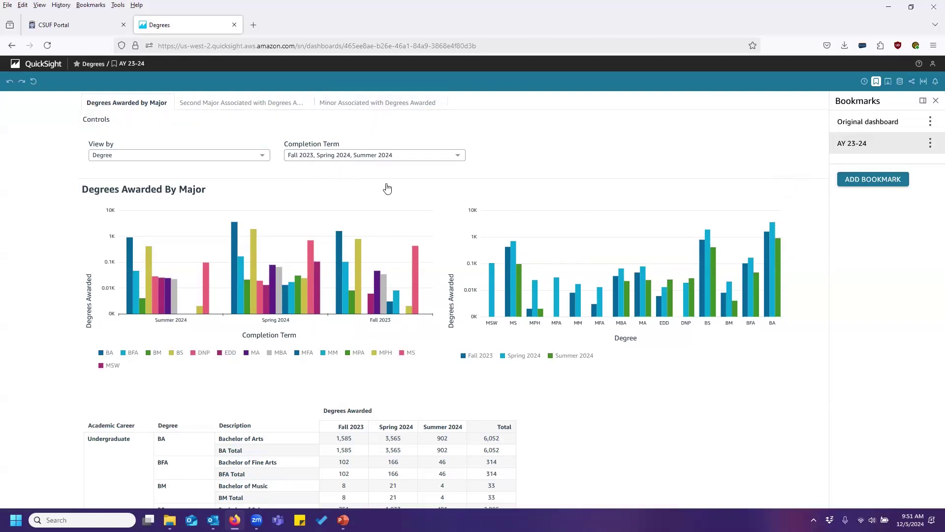
Step: Save the current dashboard view as a new bookmark named "This is my report"
click(892, 180)
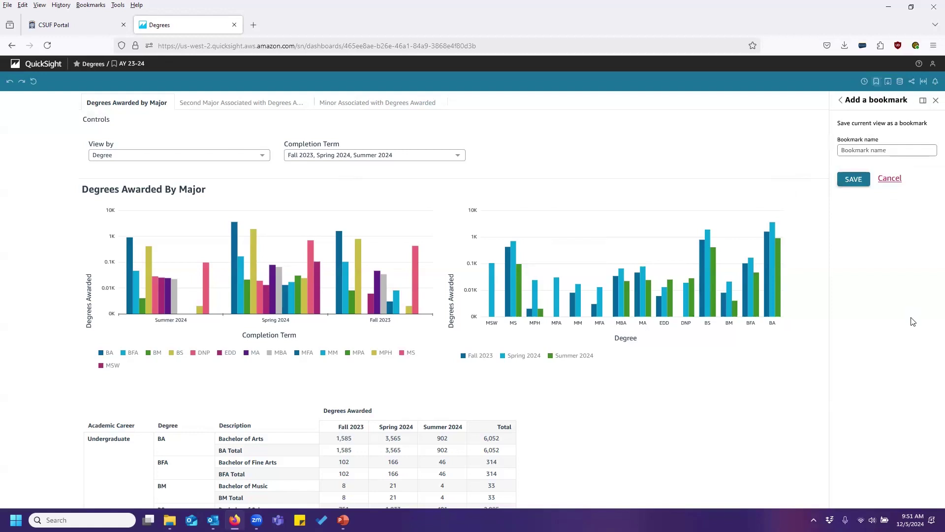
click(892, 149)
text(This is my report)
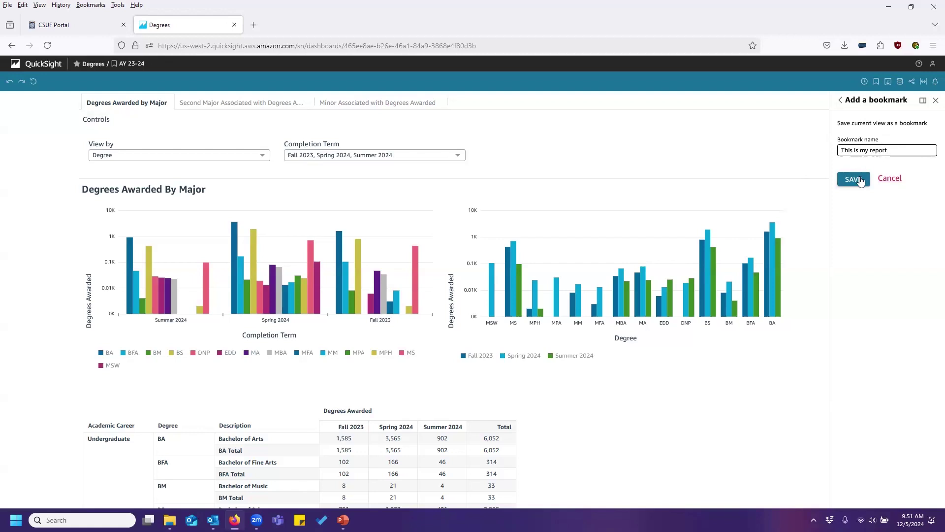
click(853, 181)
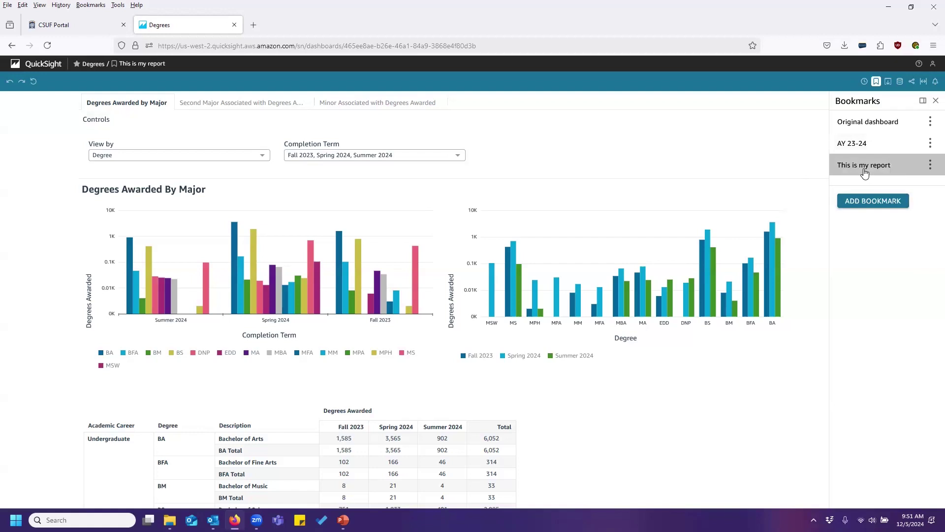
Step: Review the options for the "This is my report" bookmark, and apply the AY 23-24 bookmark and set it as the default
click(928, 168)
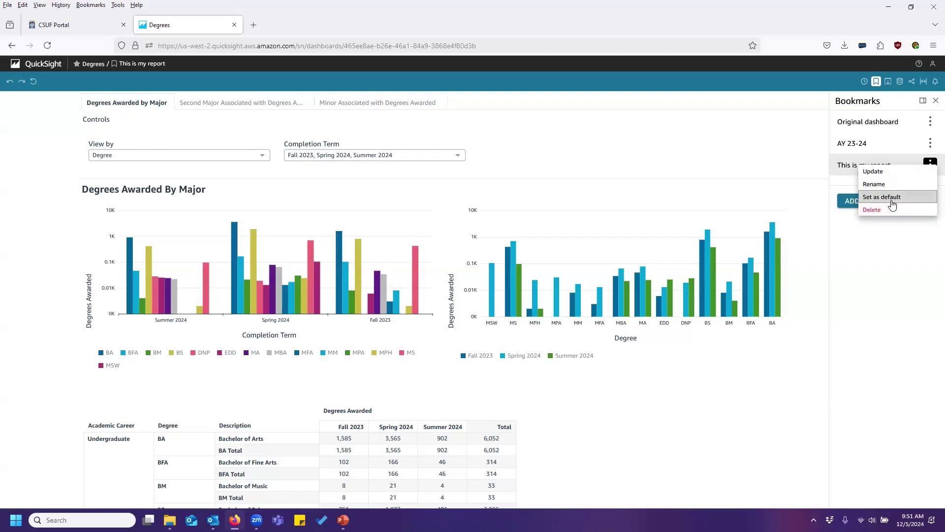
click(892, 284)
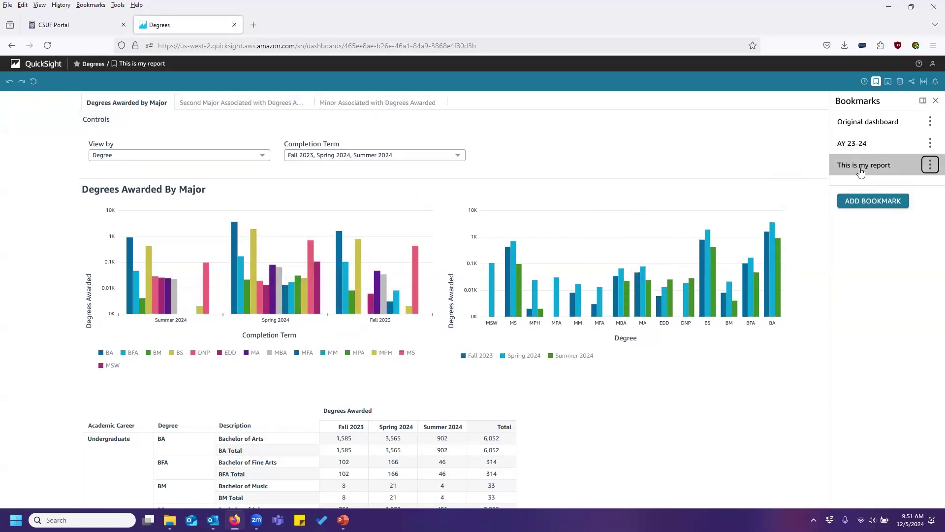
click(849, 148)
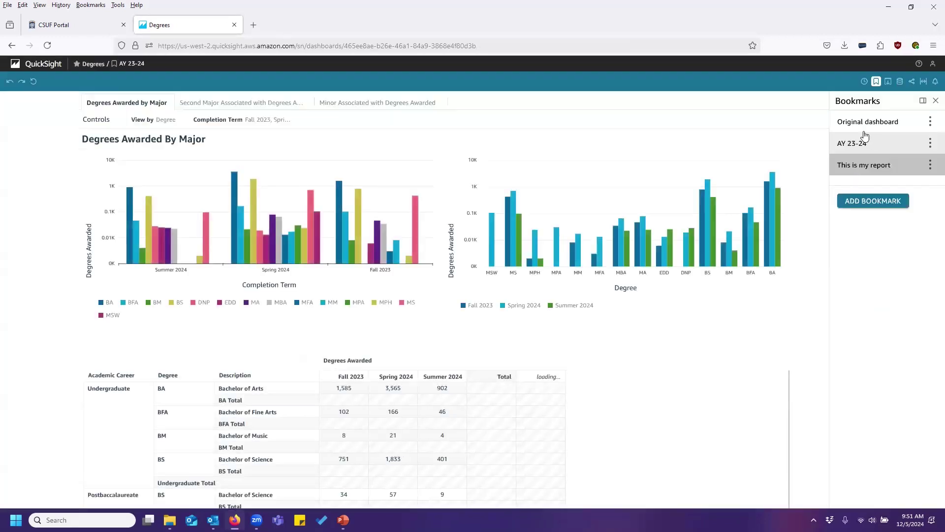
click(930, 145)
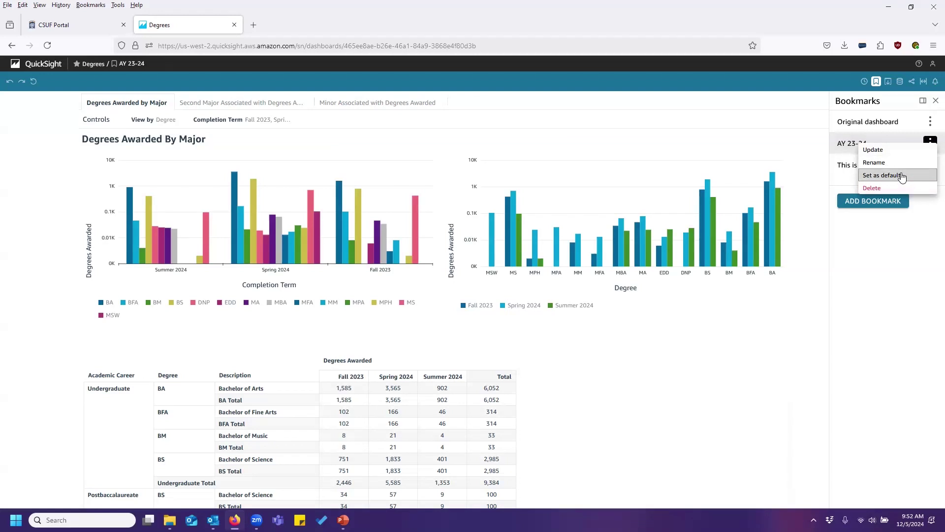
click(902, 176)
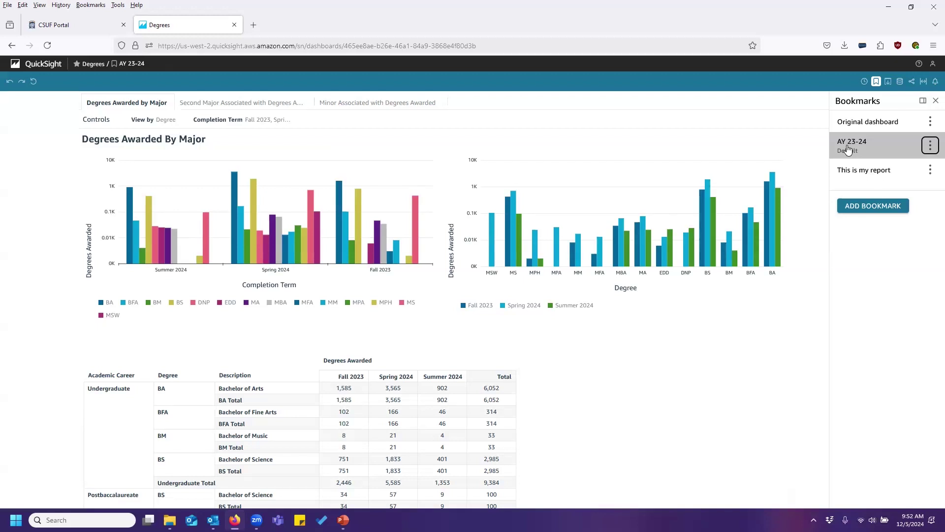
click(936, 100)
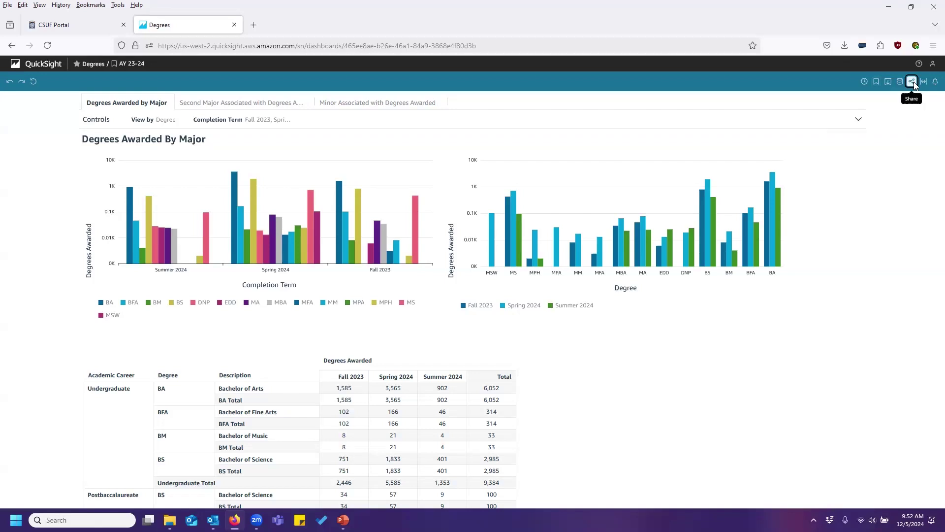
Step: View the shareable link for the current dashboard view, select the link text, and close the sharing dialog
click(912, 82)
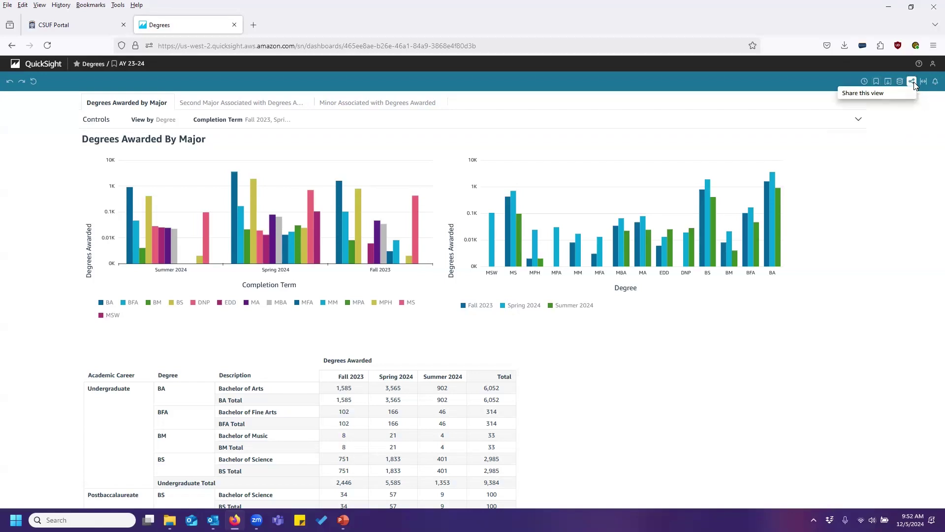
click(863, 93)
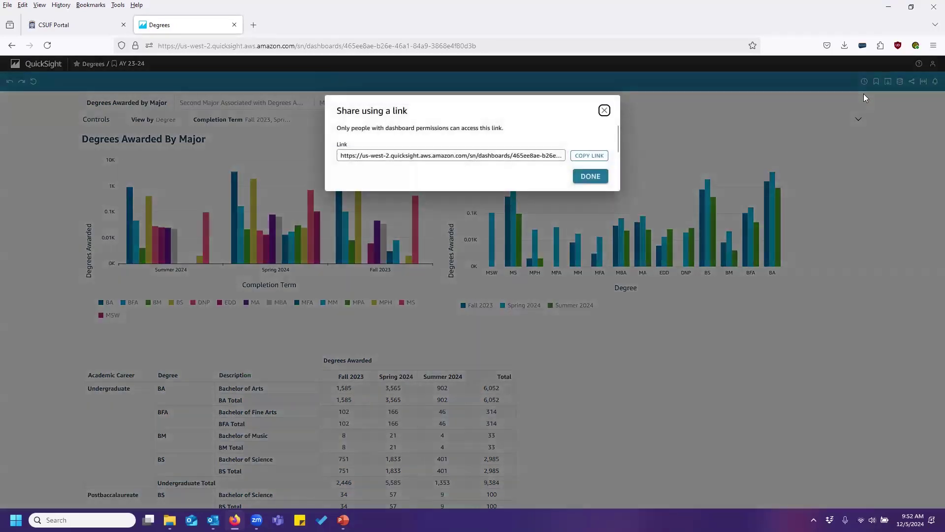
click(385, 155)
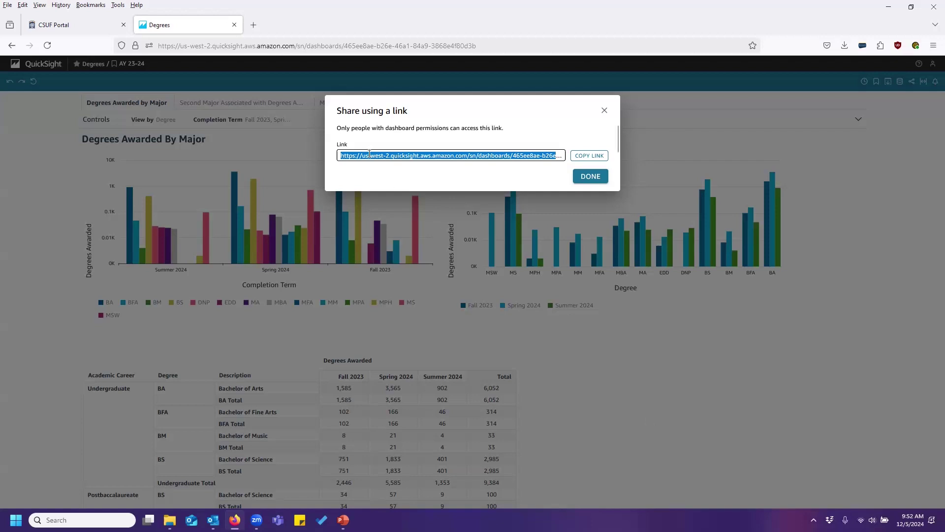
click(595, 180)
click(595, 179)
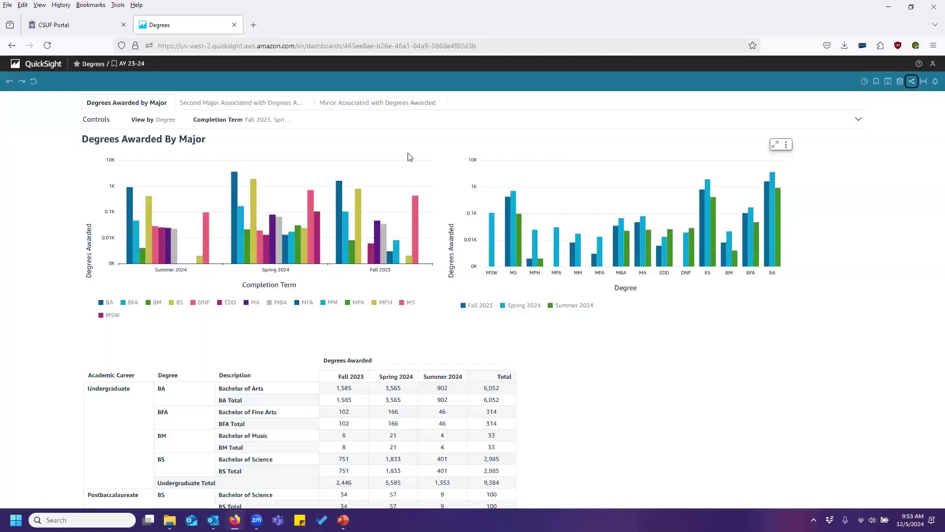
Step: Turn on Fit to window for the dashboard and narrow the browser window to a little over half the screen width
click(923, 81)
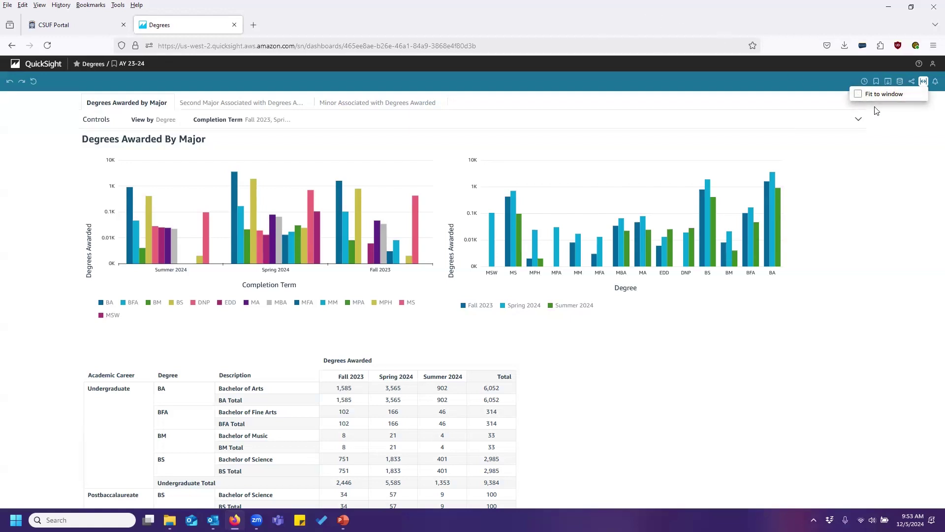
click(858, 97)
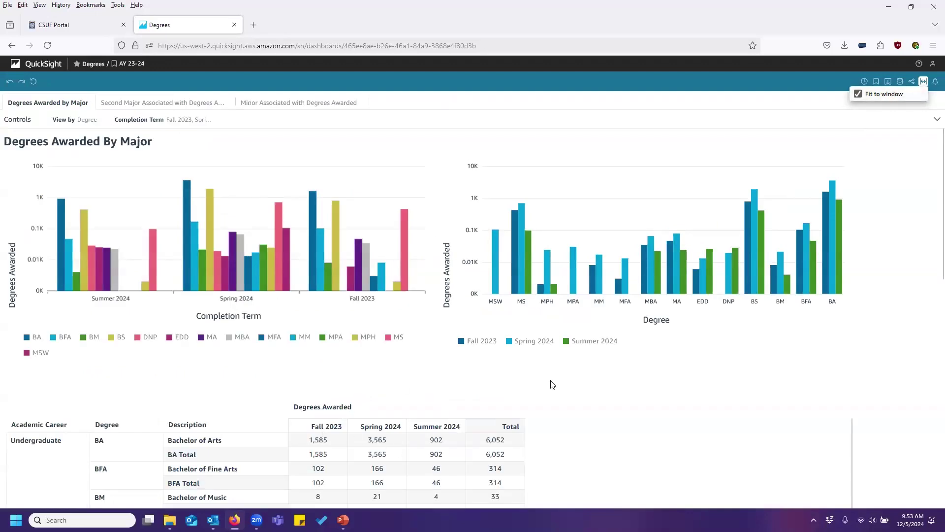
double_click(777, 14)
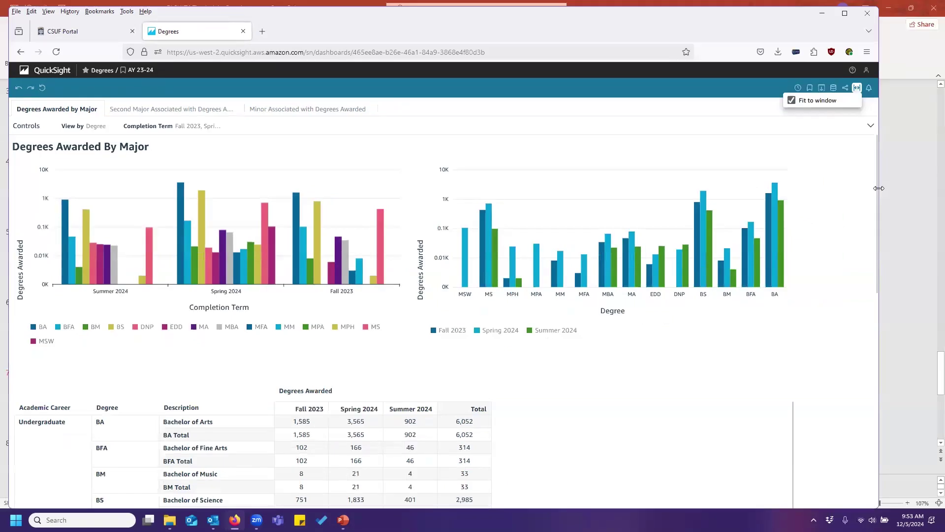
drag(878, 188, 561, 188)
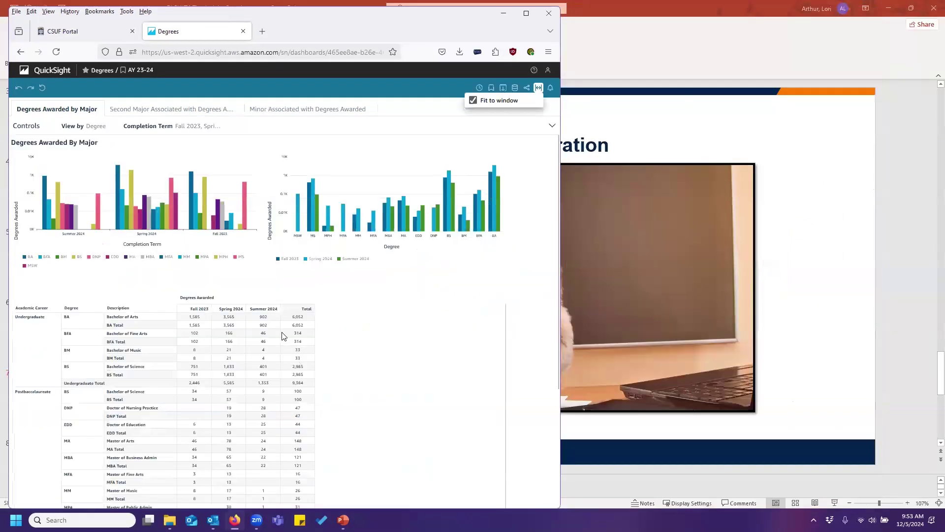
Step: Turn off Fit to window for the dashboard and maximize the browser window
click(474, 101)
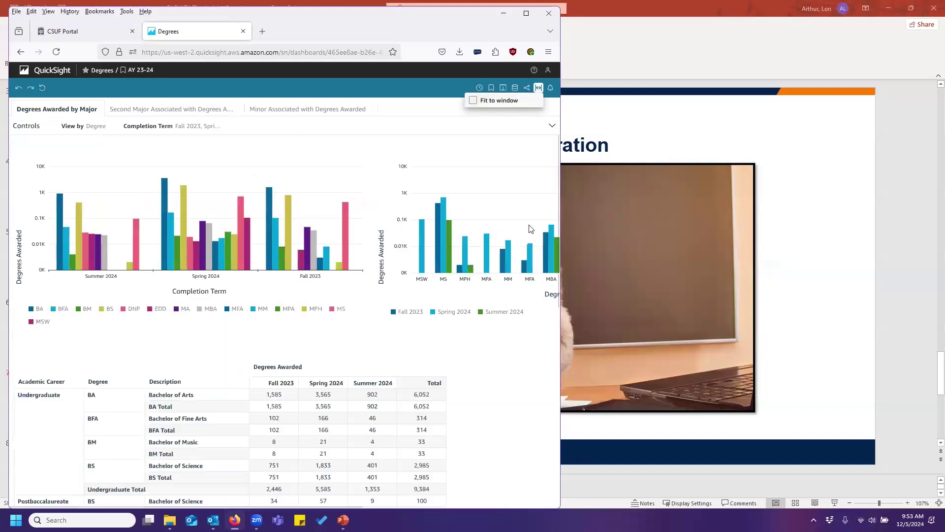
click(526, 14)
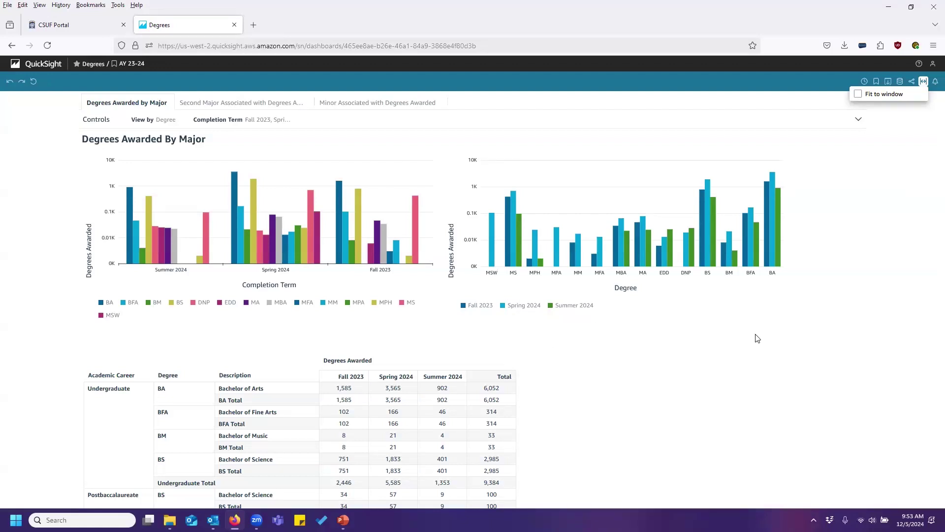
Step: Check the browser's zoom setting and the dashboard's Fit to window option
click(933, 45)
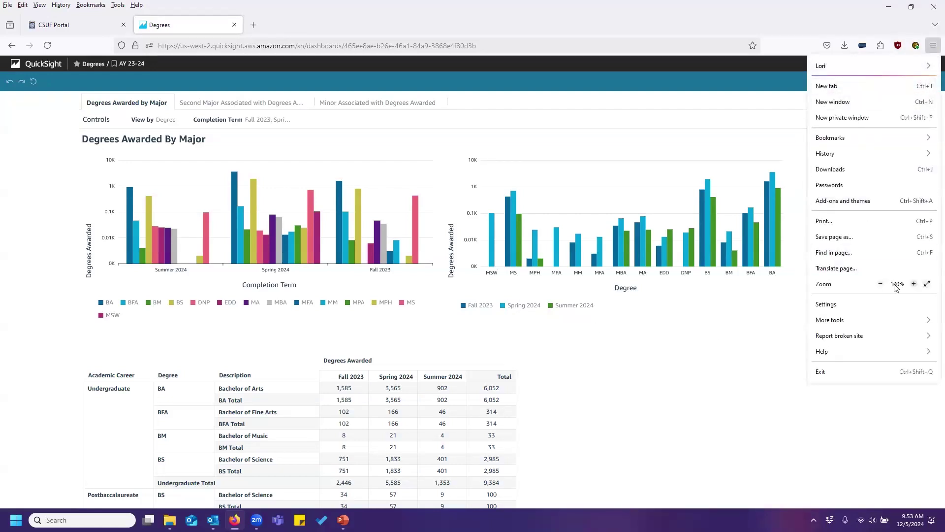
click(805, 276)
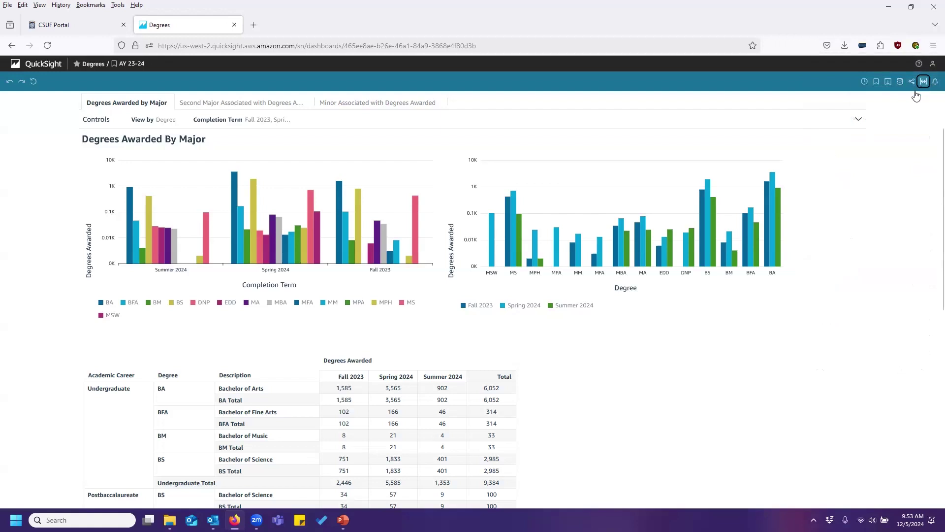
mouse_move(917, 96)
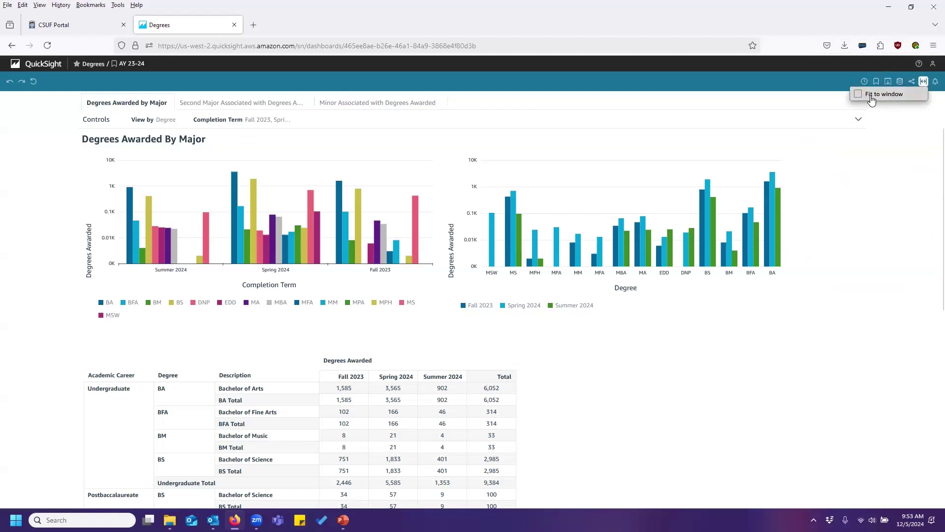
key(Escape)
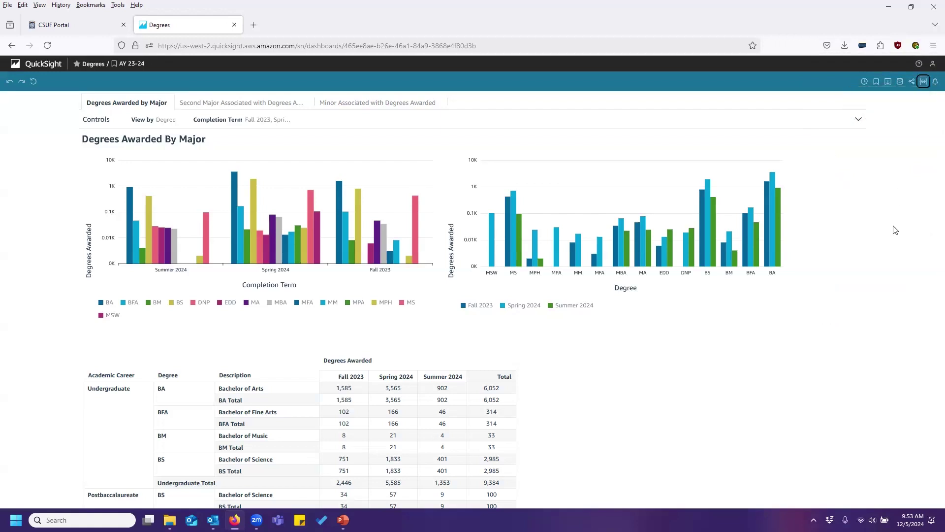
Step: Reset the dashboard to its original view, and check the Completion Term filter and the list of bookmarks
click(34, 82)
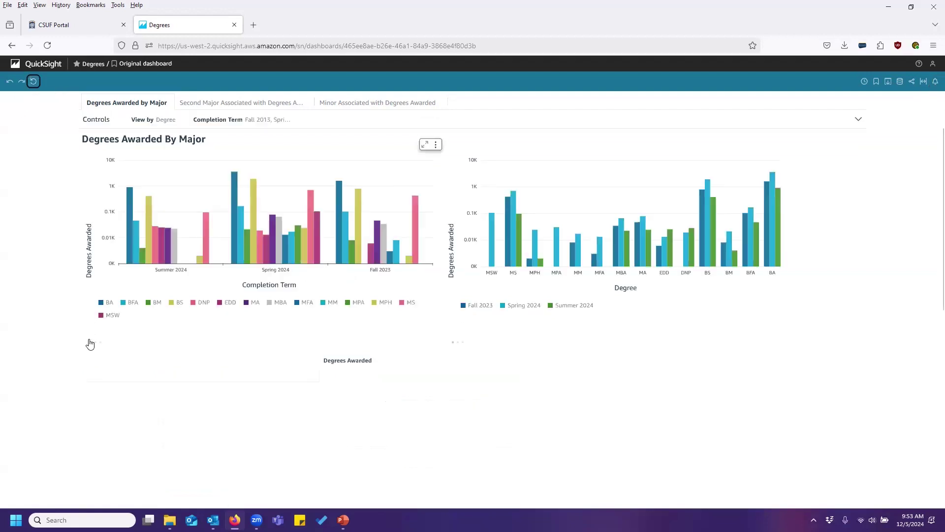
click(283, 121)
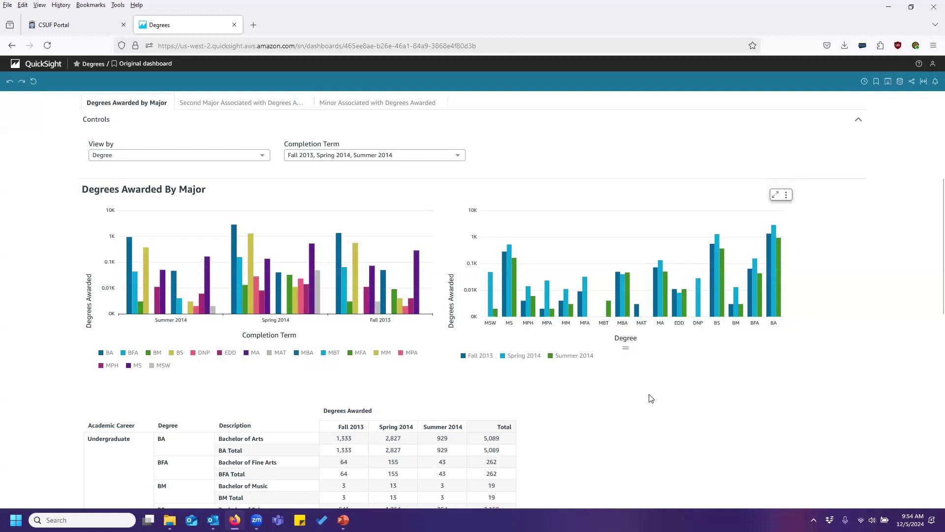
click(876, 81)
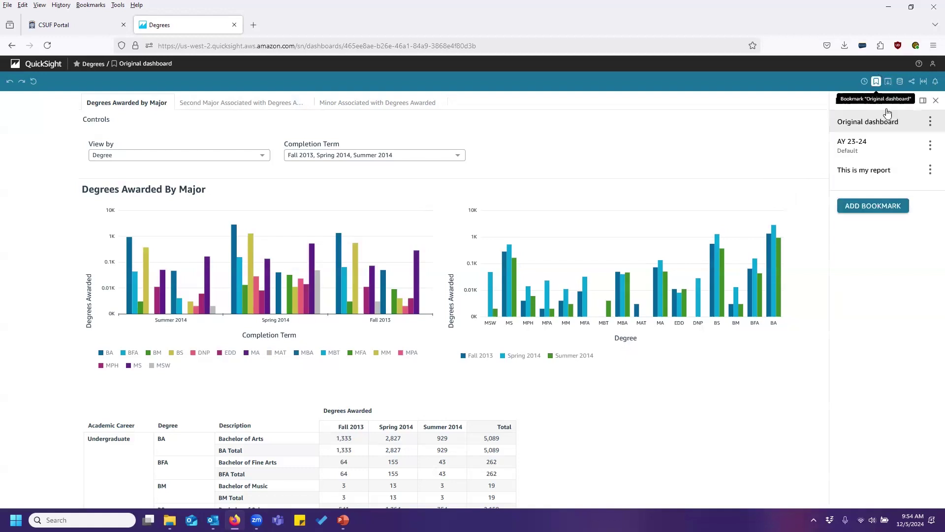
click(935, 101)
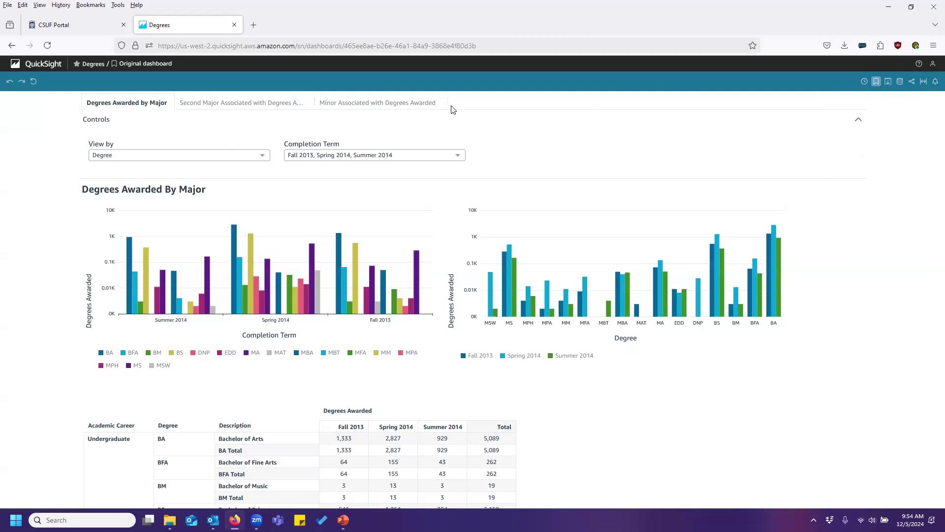